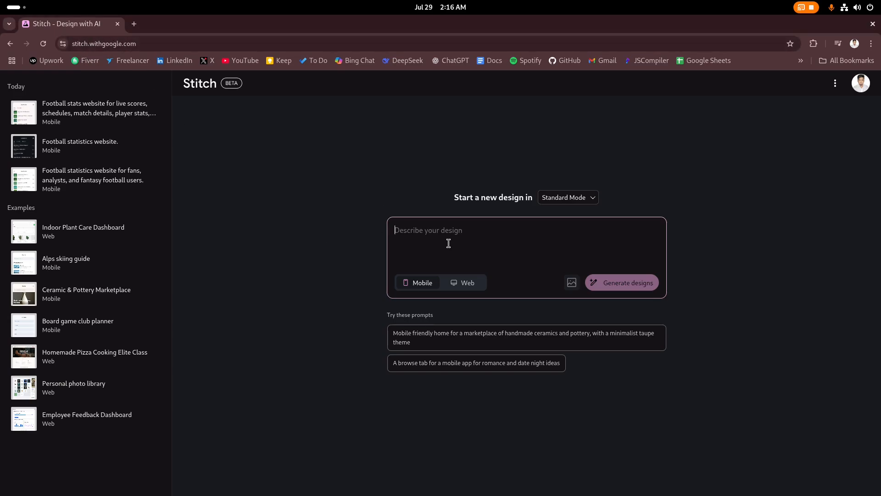
Start the prompt 'Design a modern football stats website with following features' and list live scores, upcoming matches and match details
type("De")
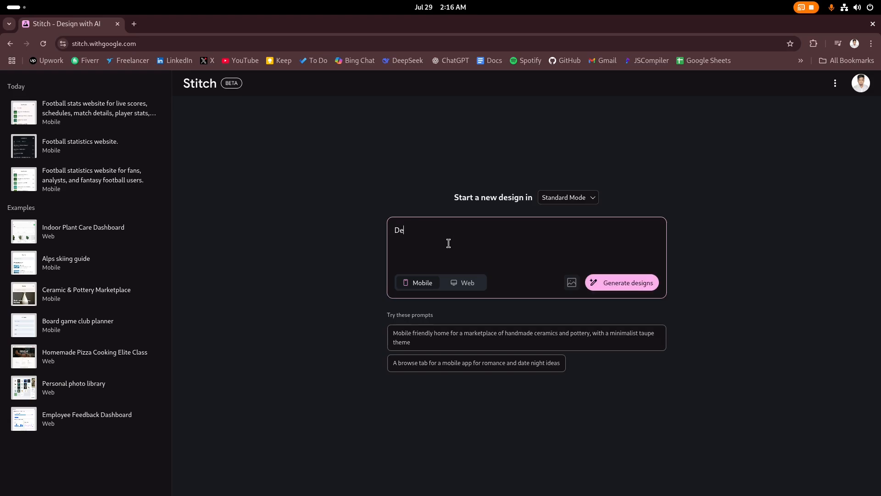
type("sign ")
type("a nm")
type("modern ")
type("footbal")
type("l stats webv")
type(" w")
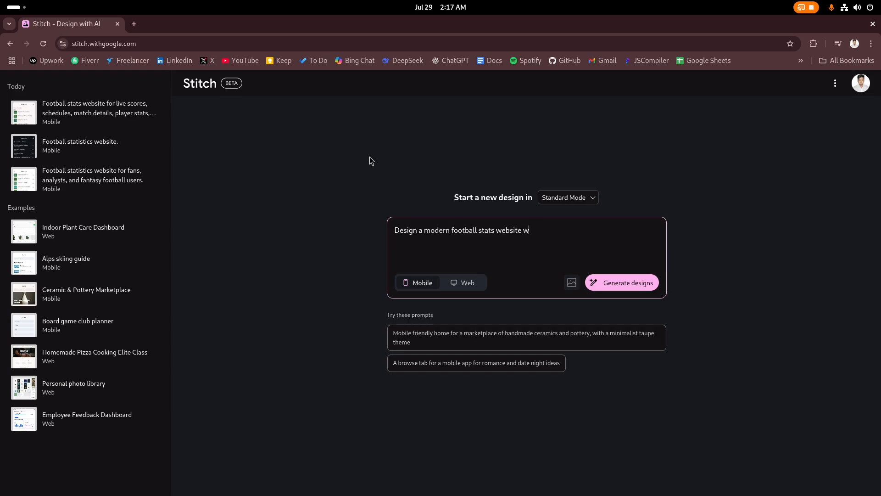
type("with following features:")
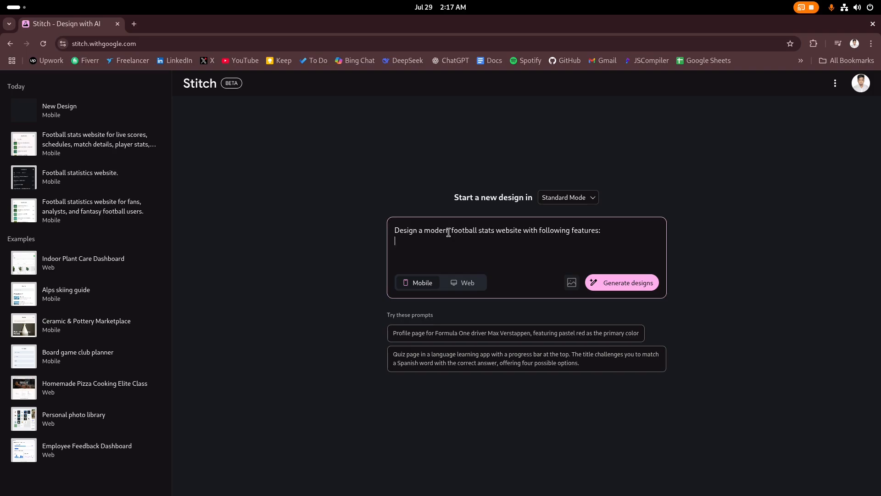
type("Live s")
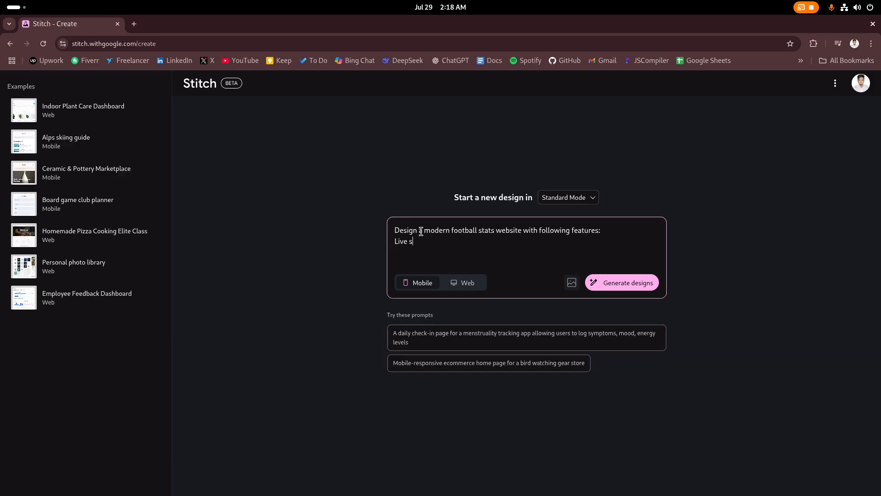
type("cores of ongoing matches with realk-time updates")
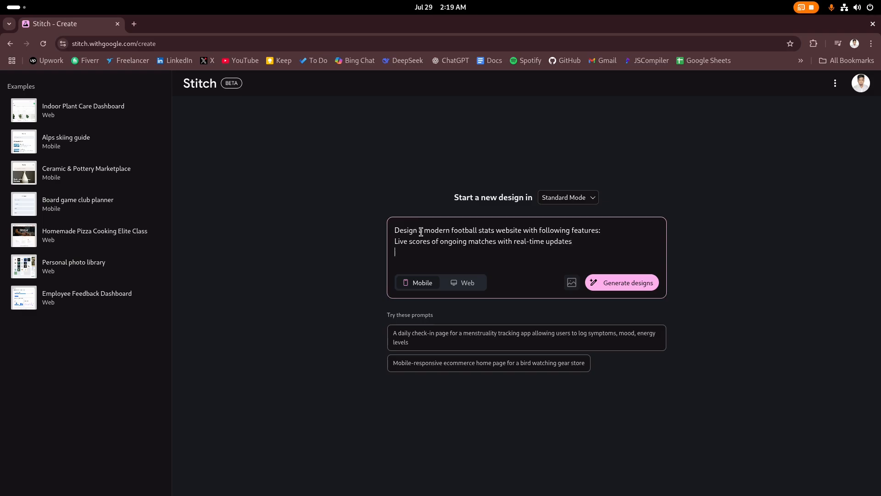
type("upcomming m")
type("atches schedule")
type("Match details")
type(": st")
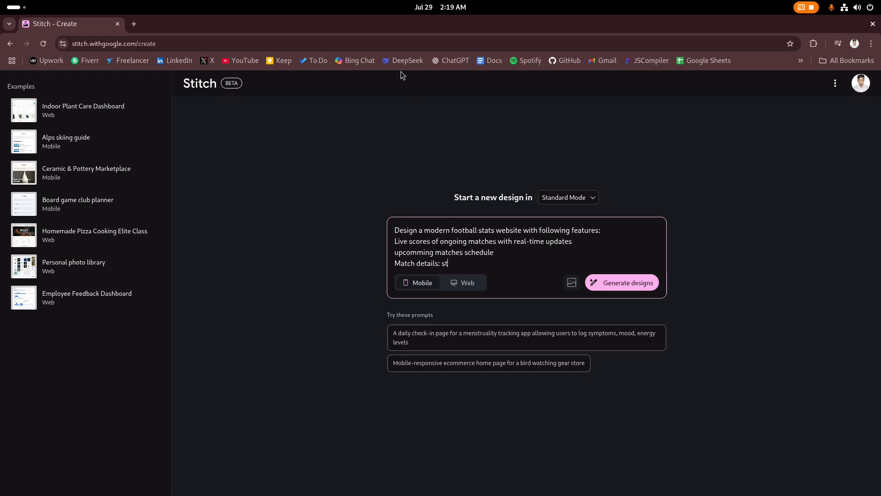
type("ats, linu")
type("ups, live events, and visual graphs")
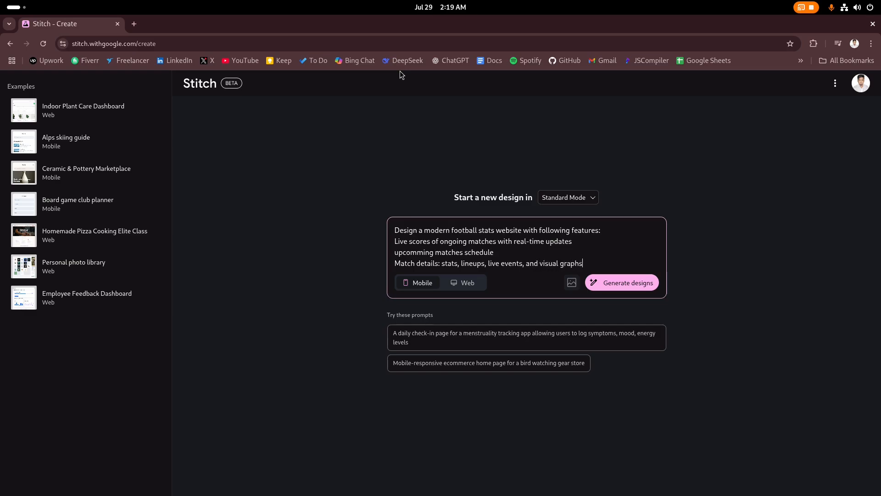
Add feature lines for individual player stats with charts, head-to-head comparison, and ongoing, upcoming and past tournaments
key("Return")
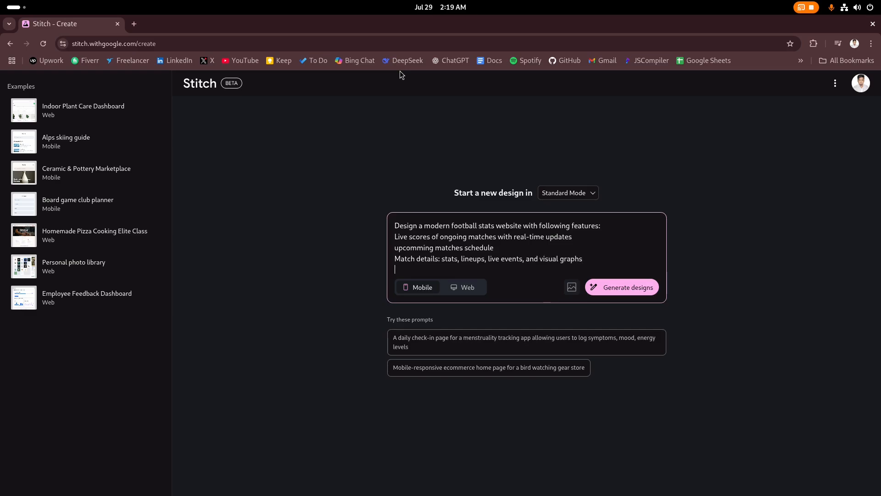
type("Inidiovidu")
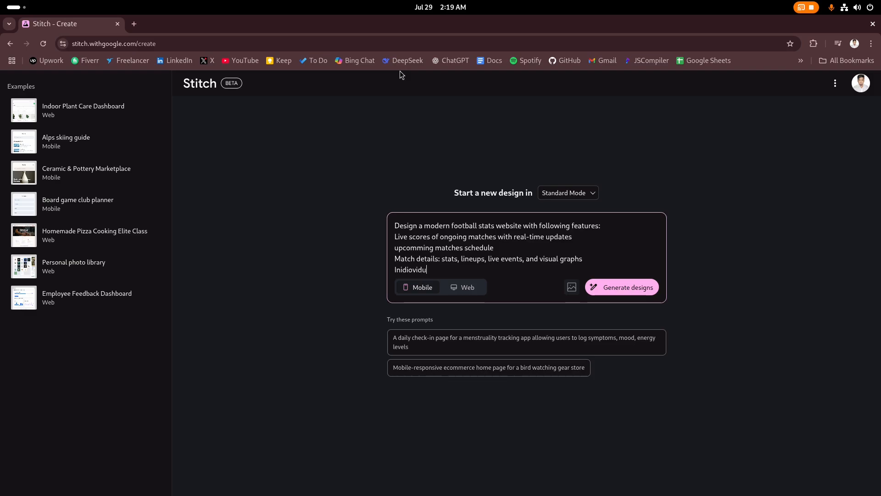
type("al player stats with performence charts")
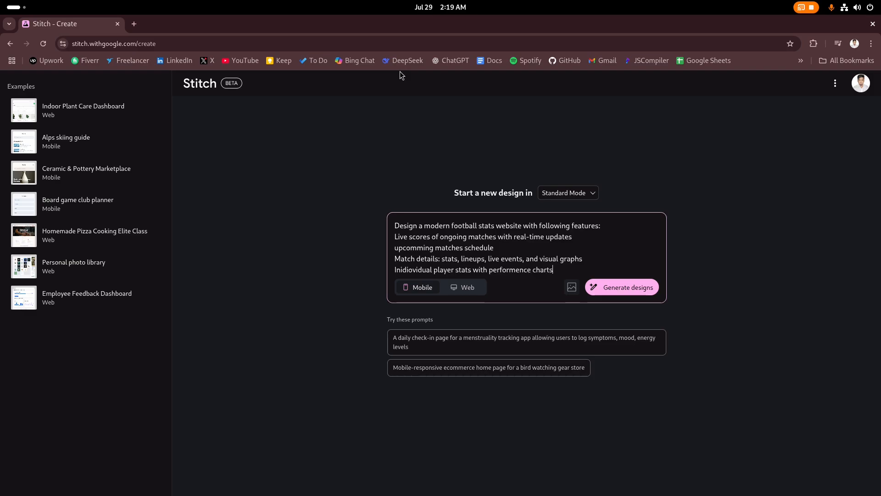
key("Return")
type("head-to-head")
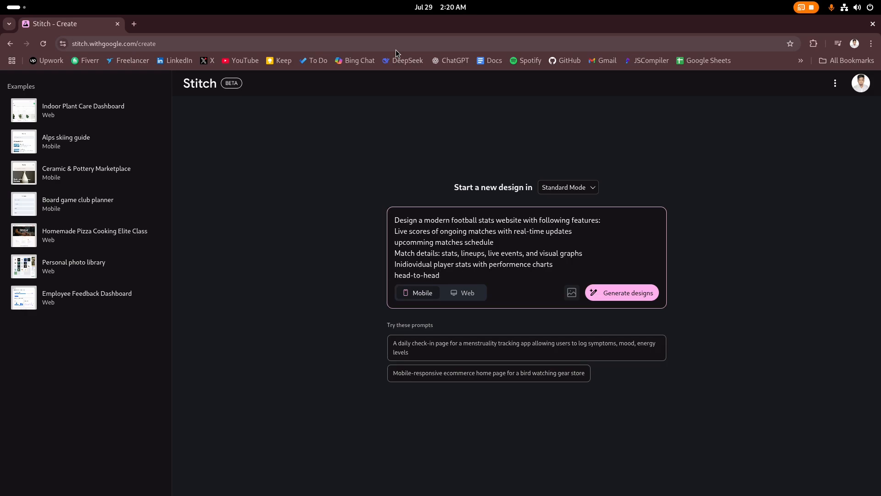
type(" playe")
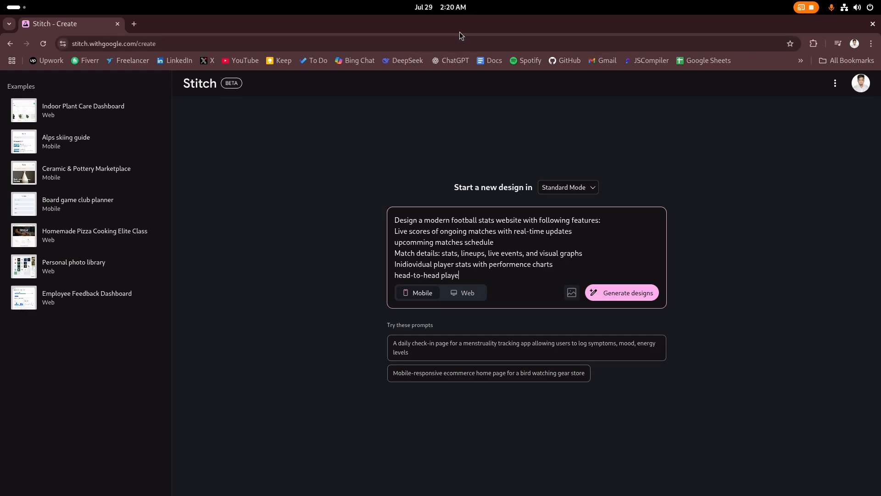
type("r comparison")
key("Return")
type("all club")
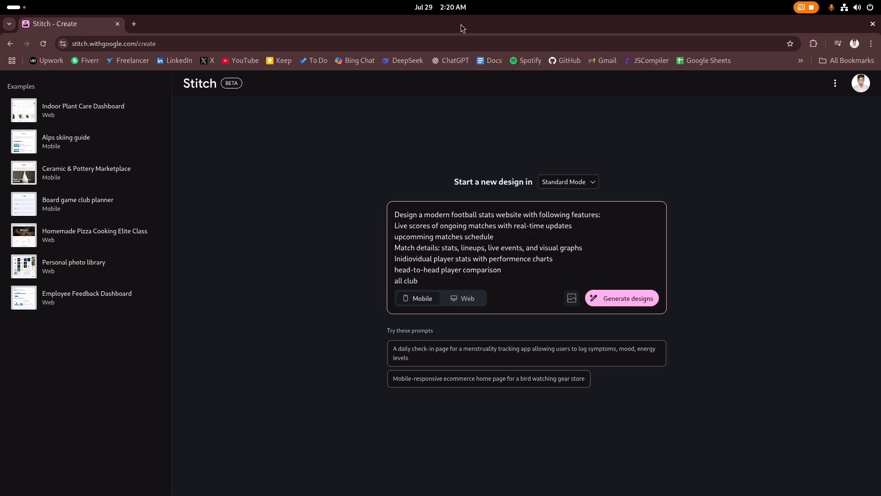
type("s and international tournaments ()")
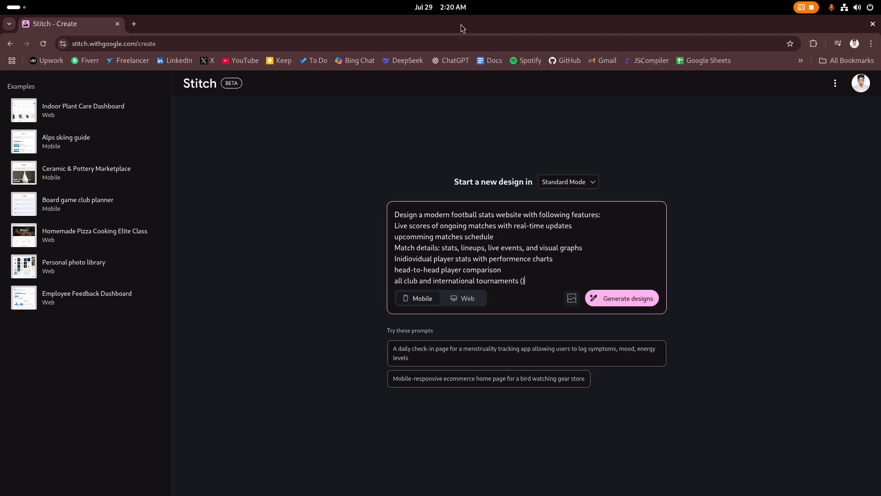
type("ongoing, upcoming, and past")
key("Return")
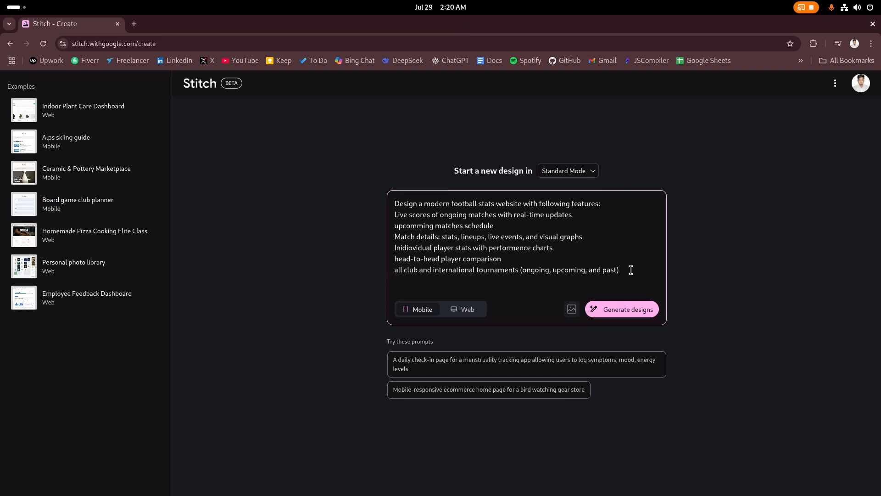
Add a closing line requiring a clean, mobile-friendly, data-driven design, keeping Mobile as the target
left_click_drag(630, 268, 380, 220)
left_click(421, 288)
type("The desiugn should be clean, m")
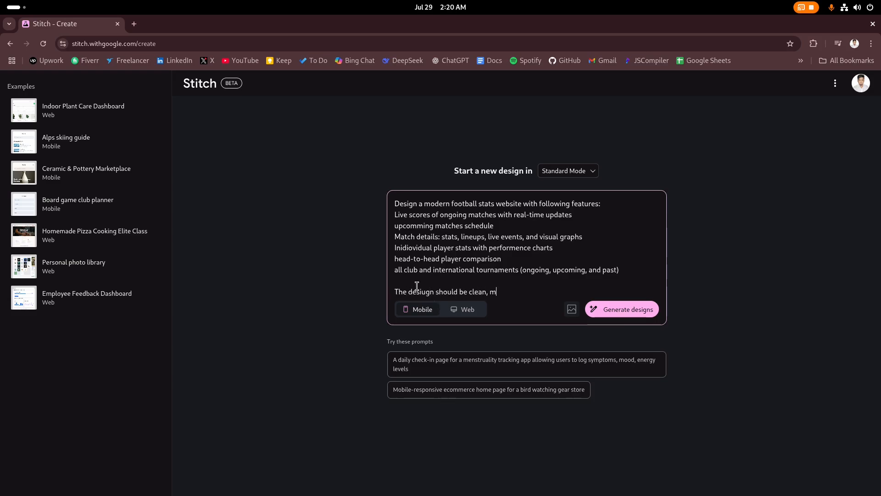
type("obile friendly, data-driven with st")
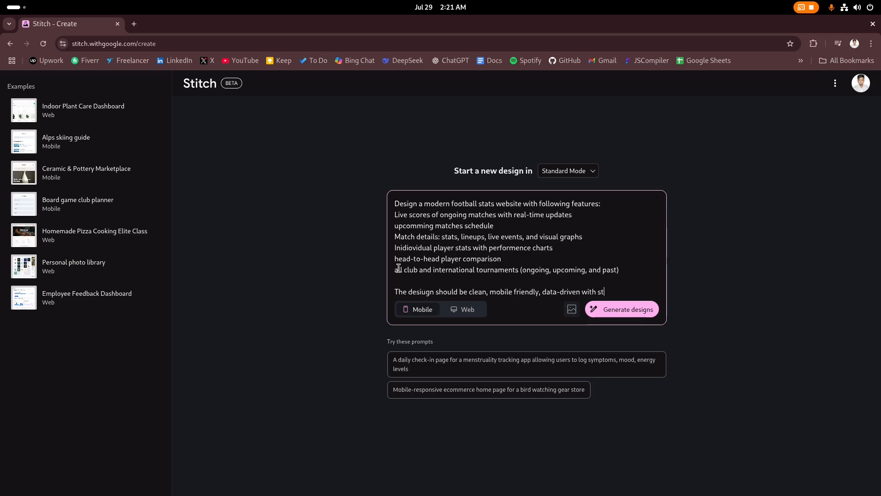
type("rong use of visual and intu")
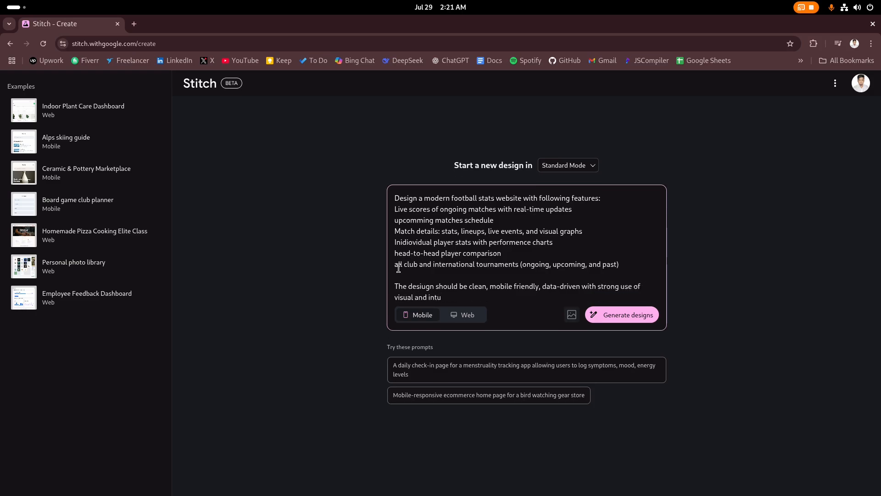
type("itive navigation.")
left_click(467, 319)
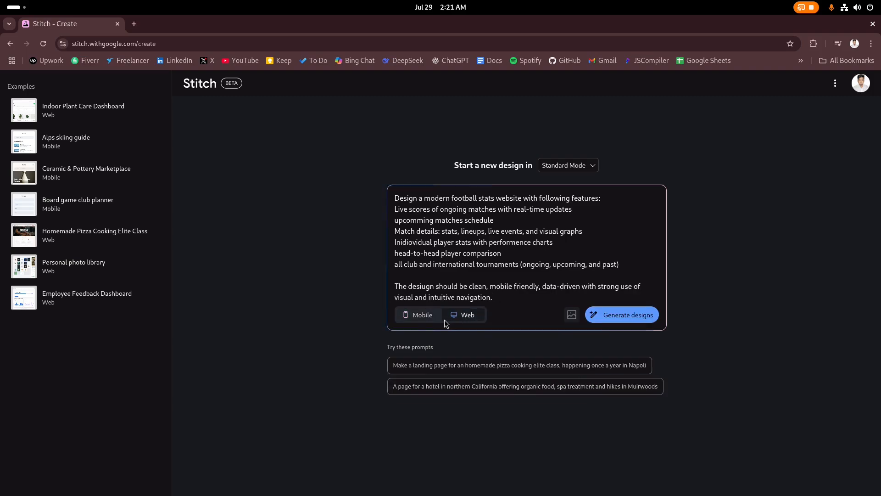
left_click(426, 319)
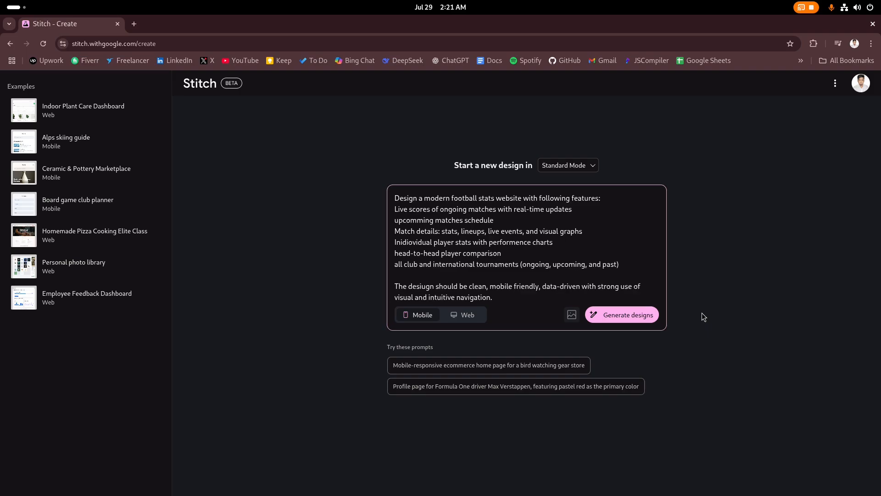
Submit the football stats prompt and review Stitch's proposed six screens, from Home to Tournaments
key("Return")
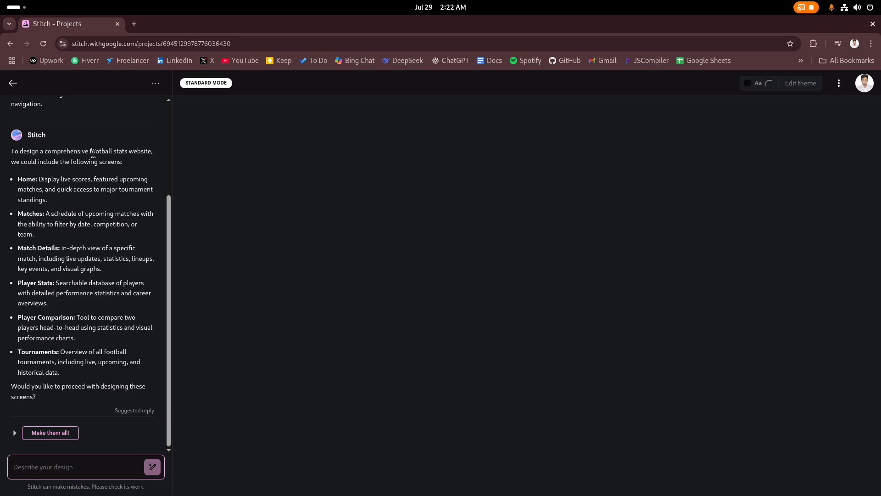
left_click_drag(17, 162, 84, 165)
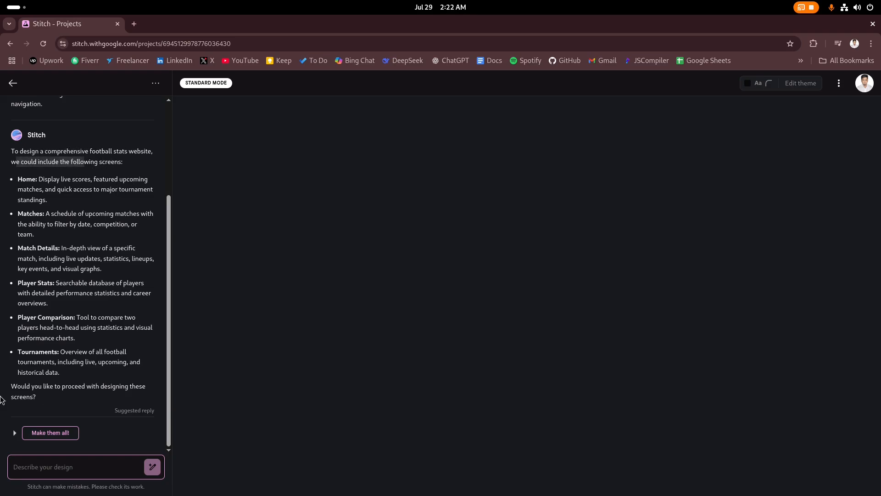
left_click(49, 433)
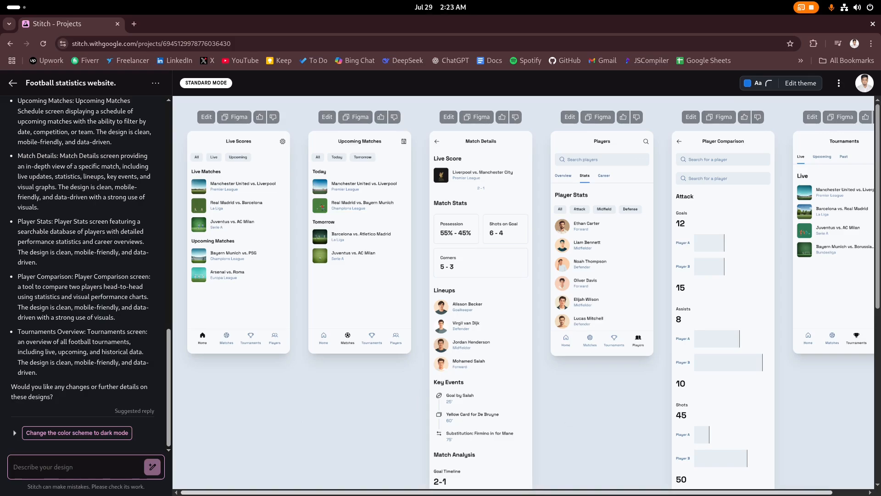
scroll(684, 483, "right", 1)
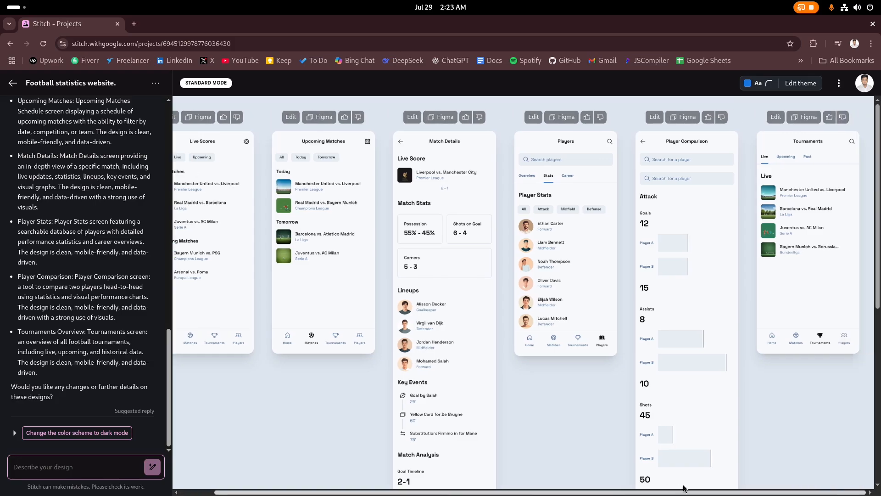
scroll(642, 478, "left", 1)
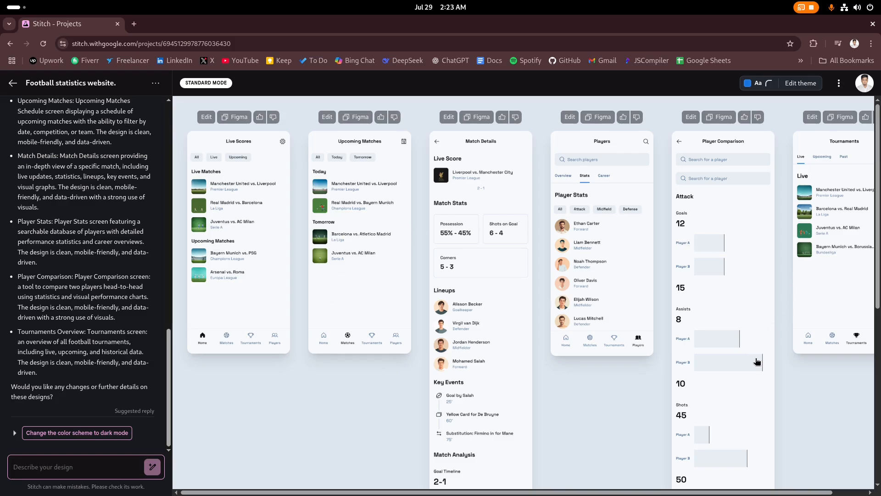
Apply a Dark theme with custom colour #7bf8c0, the third corner radius and the Noto Serif font
left_click(801, 84)
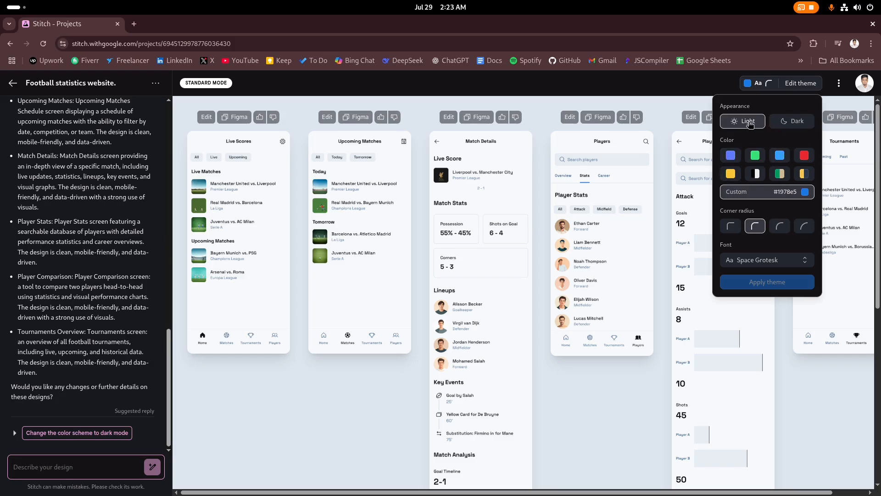
left_click(796, 122)
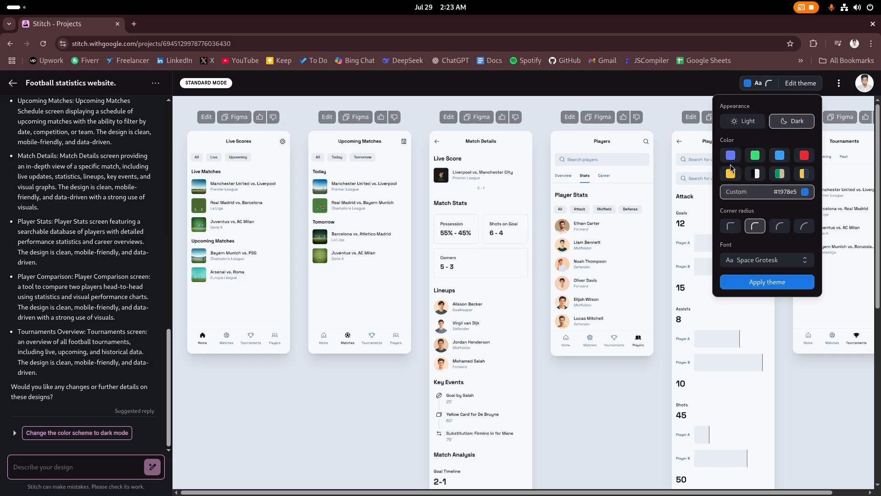
left_click(756, 155)
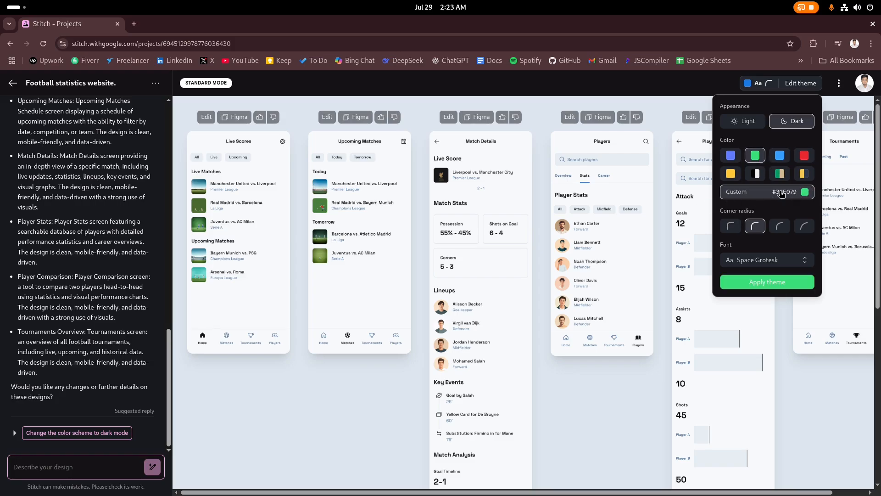
left_click(806, 192)
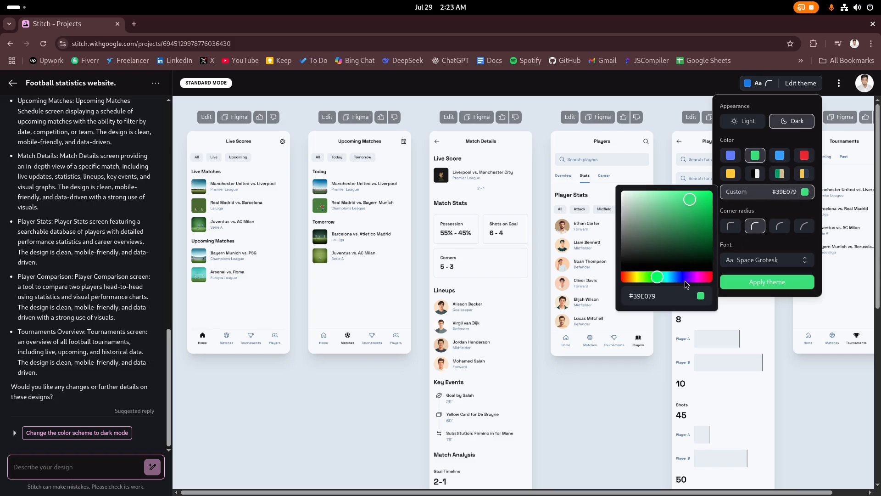
left_click(661, 278)
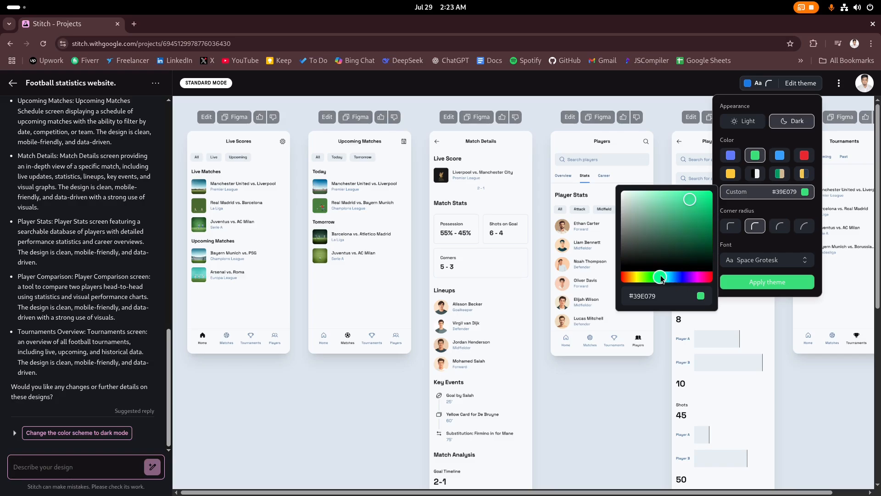
left_click(668, 194)
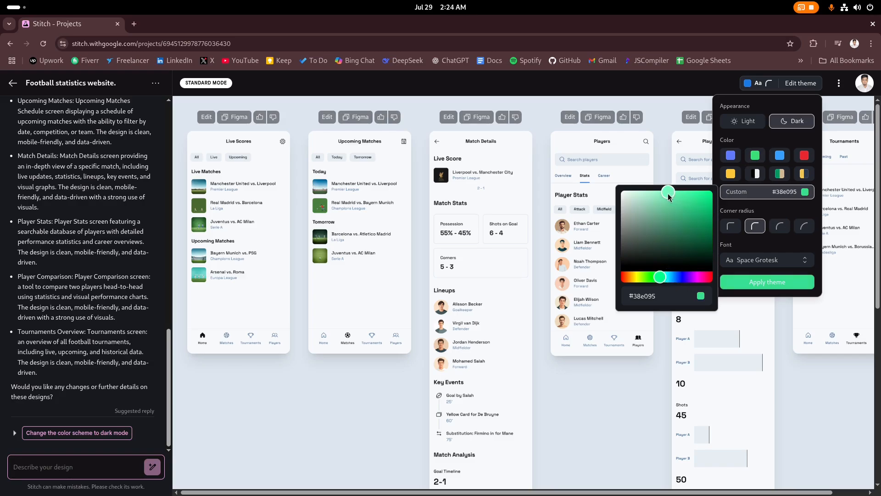
left_click(788, 212)
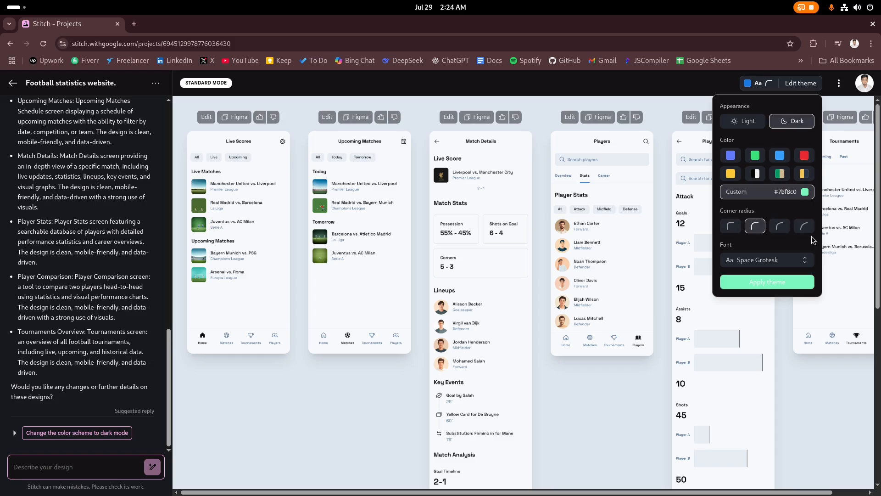
left_click(779, 227)
left_click(752, 260)
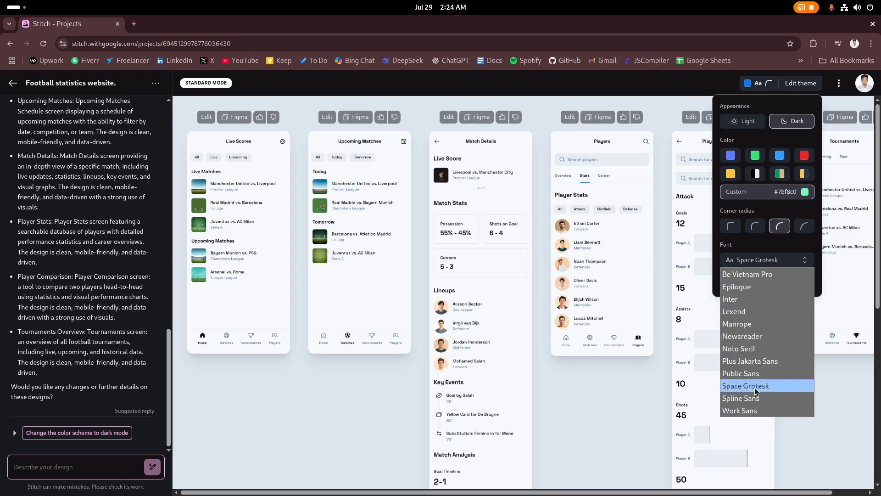
left_click(754, 349)
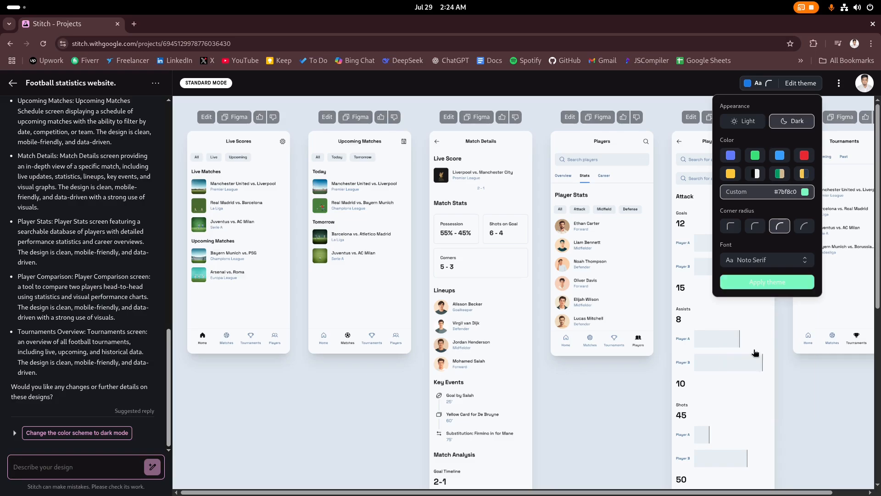
left_click(771, 284)
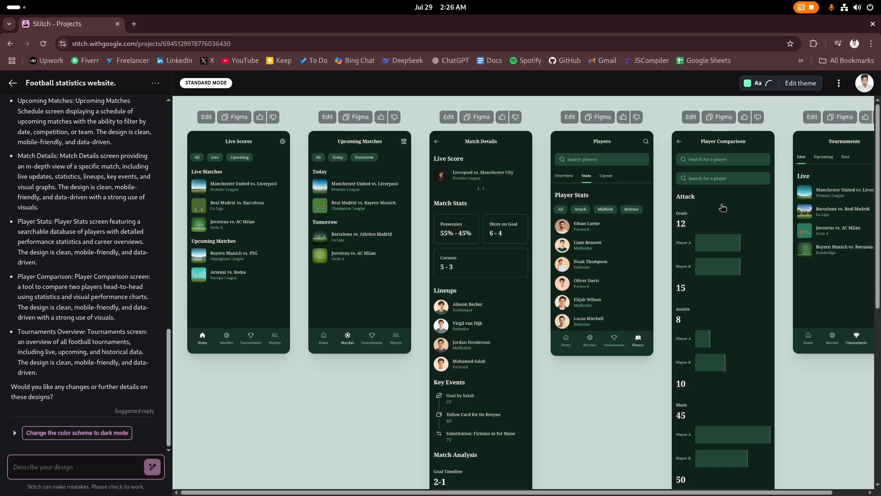
Attach the Player Comparison screen and start typing a request for charts comparing the two players
left_click(690, 119)
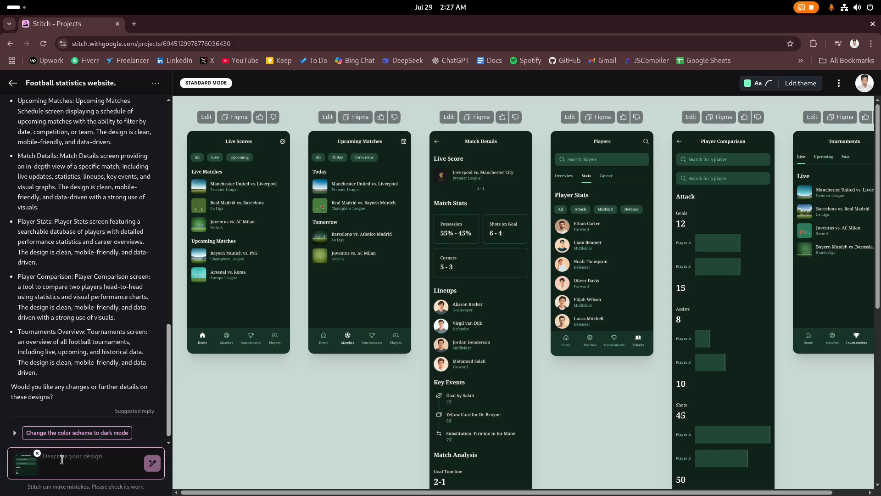
type("Add some graphs and chart")
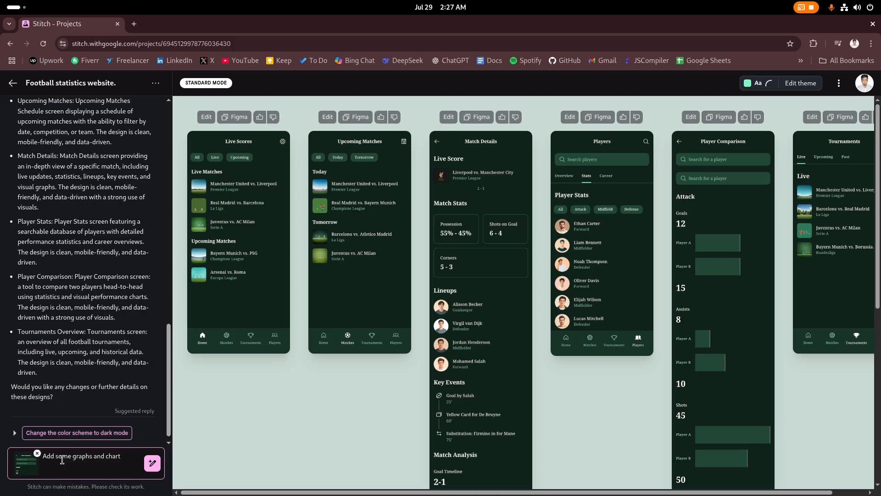
type("w")
key("BackSpace")
key("BackSpace")
key("BackSpace")
type("com")
Send the chart request, ask for a radar chart, and review the updated Player Comparison screen
left_click(154, 465)
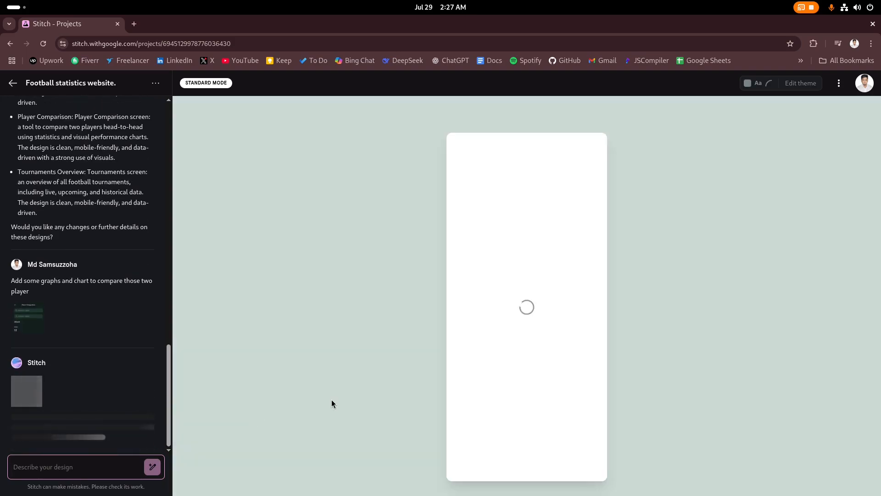
scroll(524, 322, "down", 9)
left_click(125, 427)
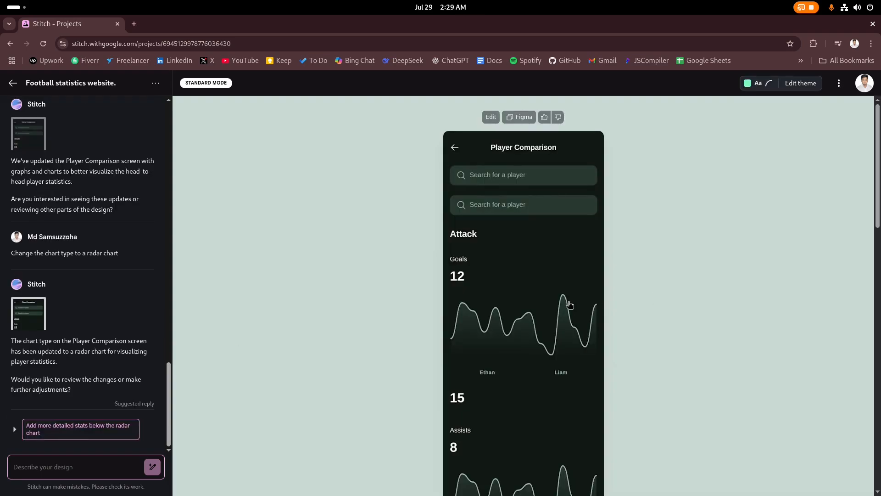
scroll(542, 320, "down", 15)
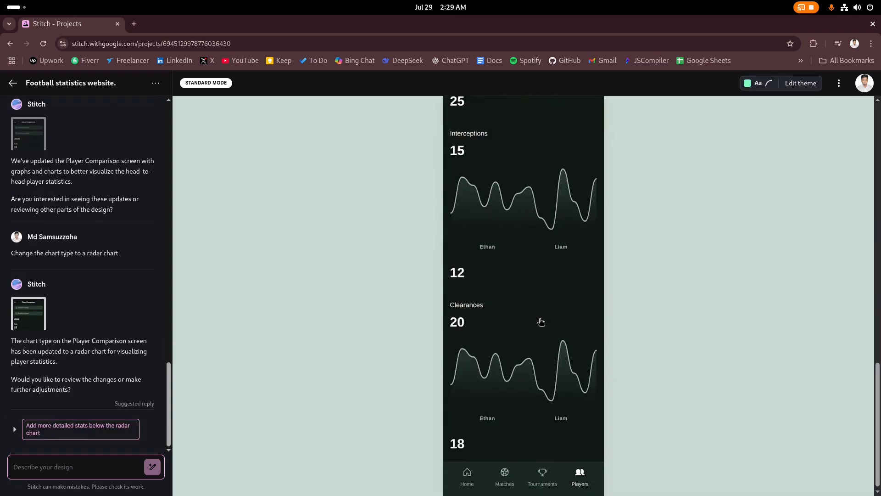
scroll(545, 325, "up", 10)
scroll(540, 327, "up", 5)
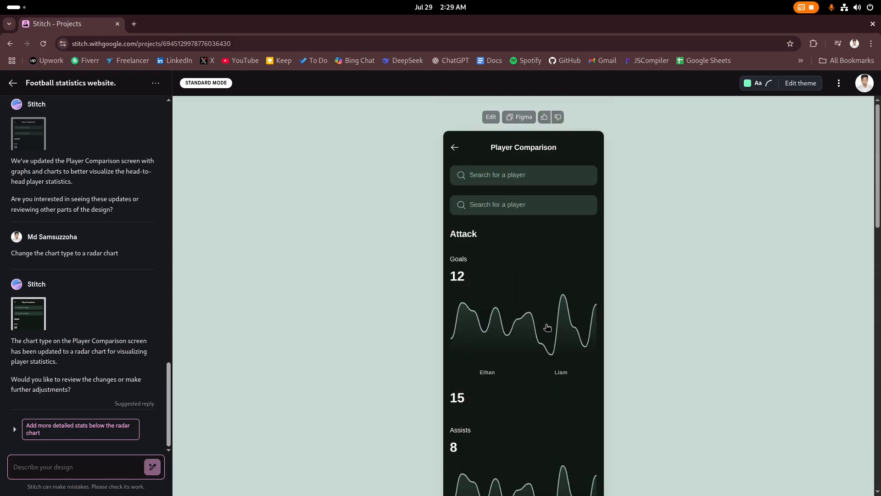
scroll(608, 321, "down", 15)
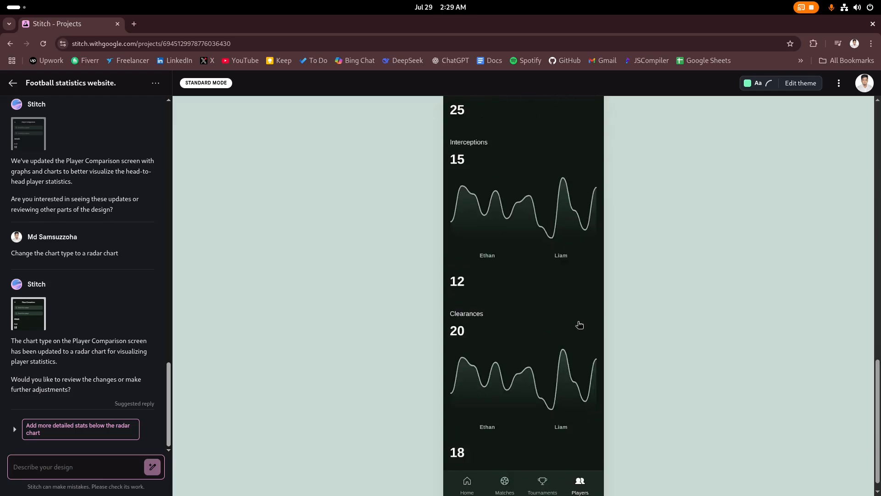
scroll(580, 324, "up", 15)
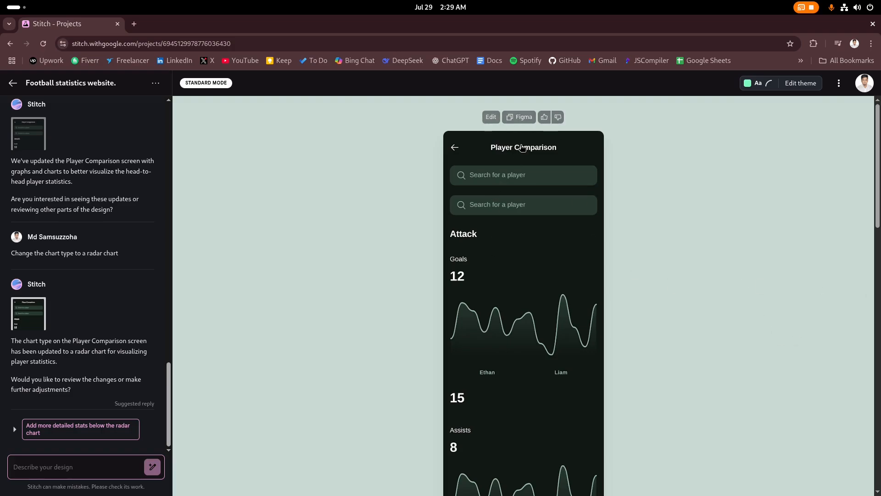
Copy the Player Comparison design and paste it onto a new Figma canvas
left_click(524, 118)
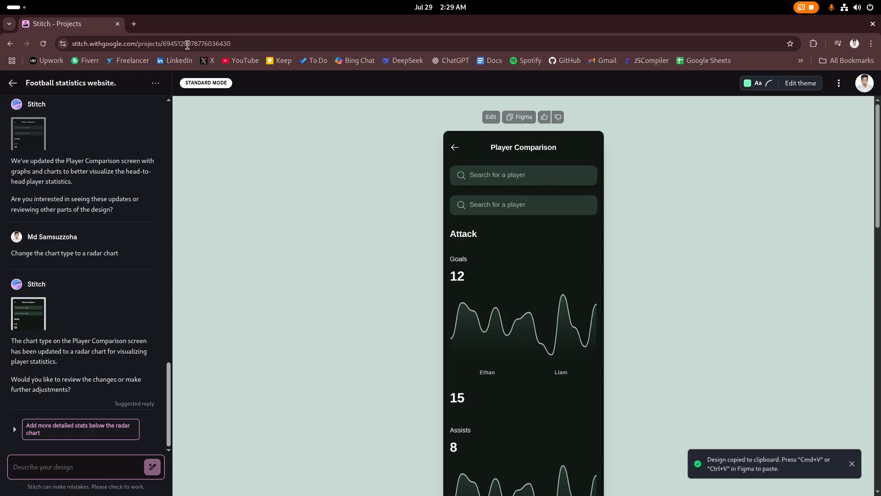
left_click(134, 23)
right_click(389, 271)
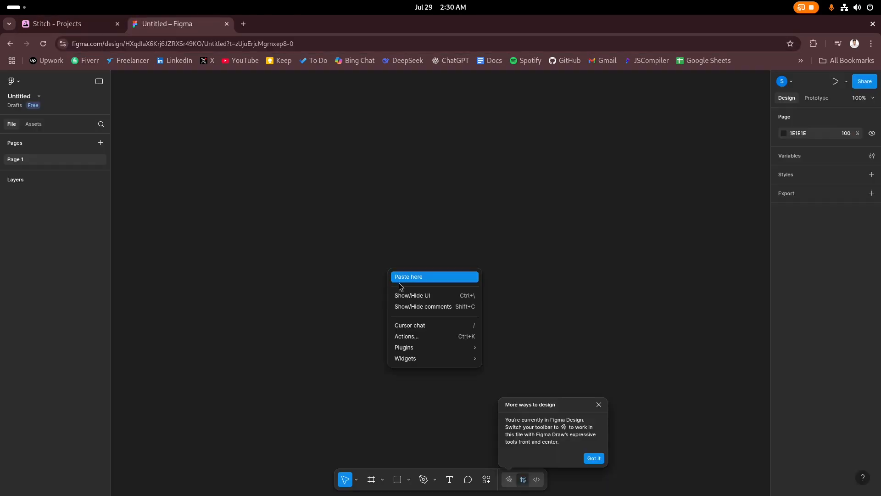
left_click(407, 278)
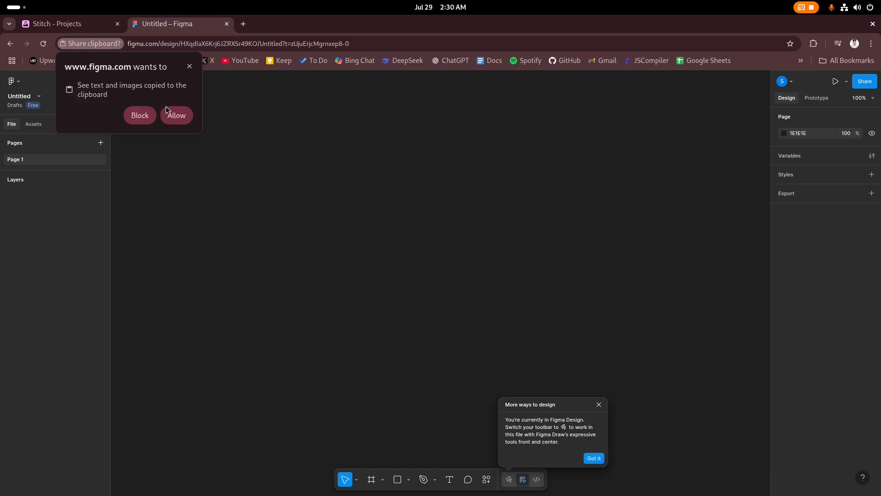
left_click(176, 116)
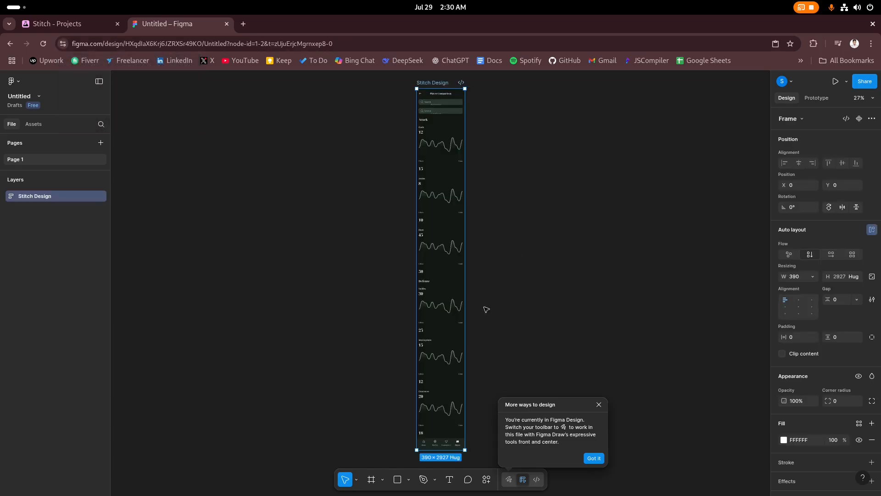
Expand the Stitch Design layers down to the Players text, collapse them, and return to Stitch
left_click(441, 305)
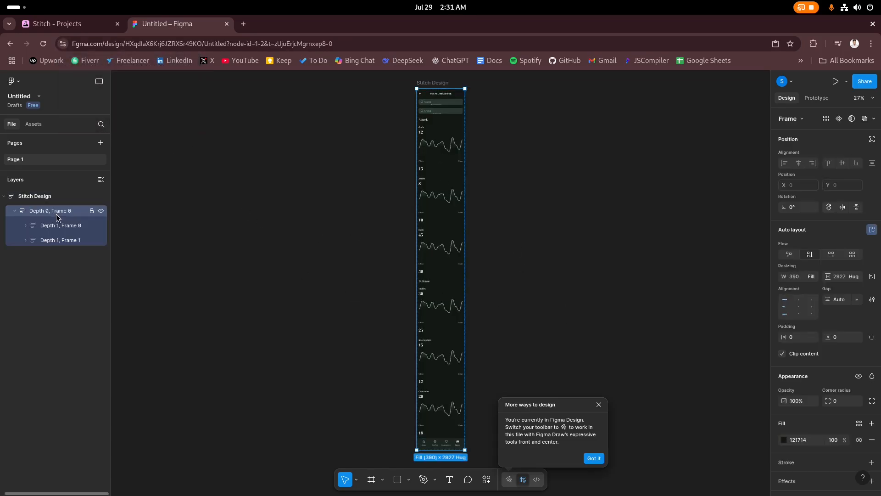
left_click(26, 240)
left_click(37, 255)
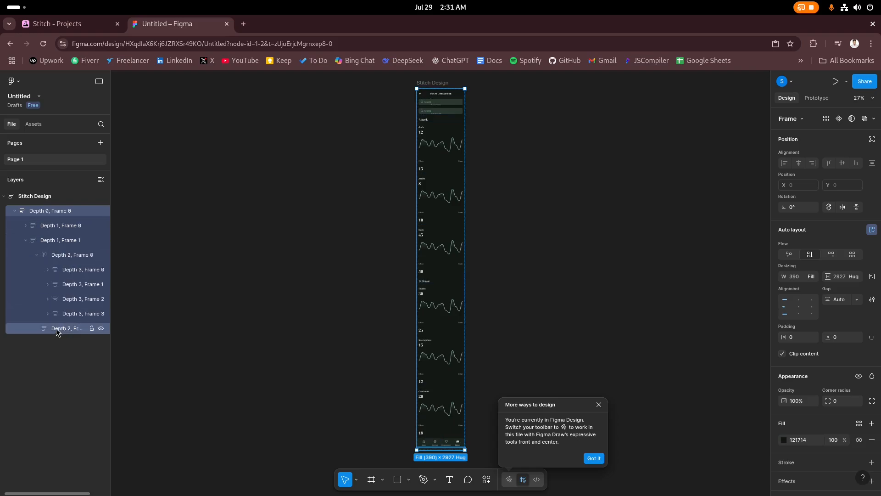
left_click(48, 314)
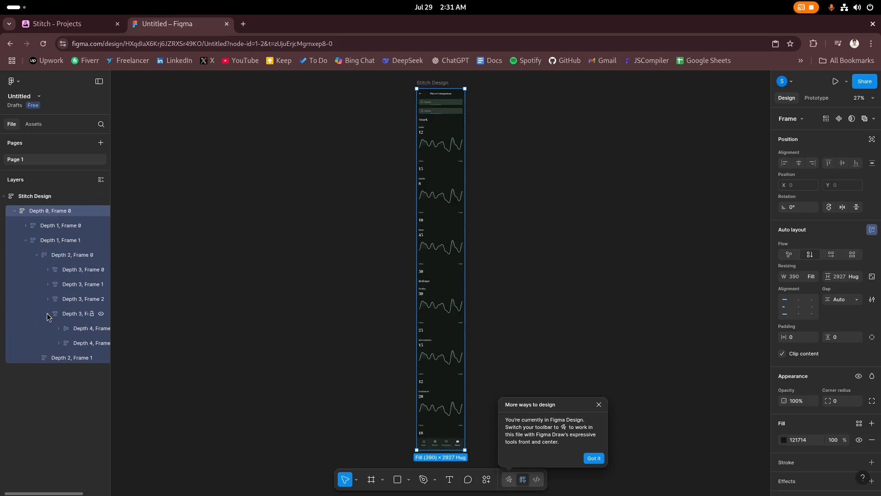
left_click(57, 343)
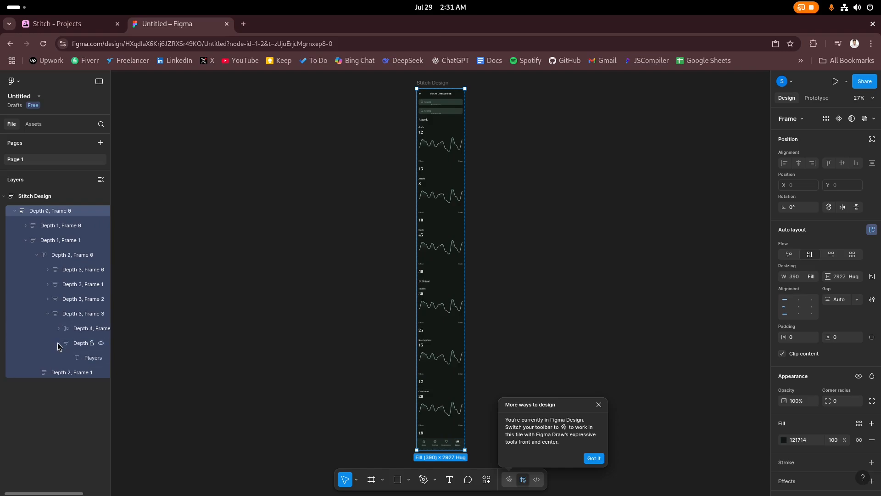
left_click(76, 360)
scroll(491, 377, "down", 2)
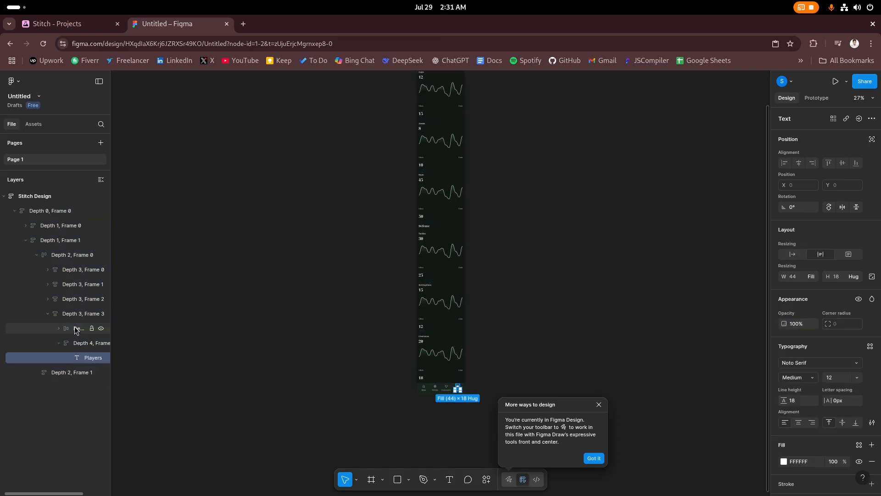
left_click(36, 257)
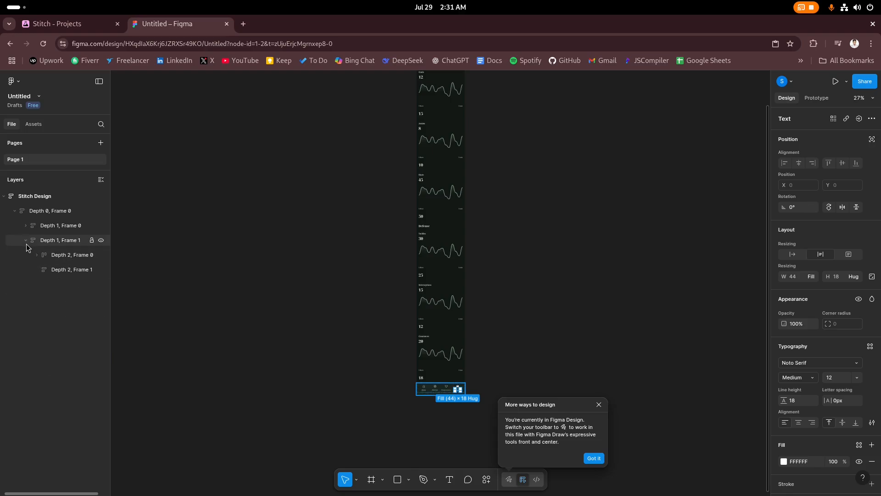
left_click(26, 240)
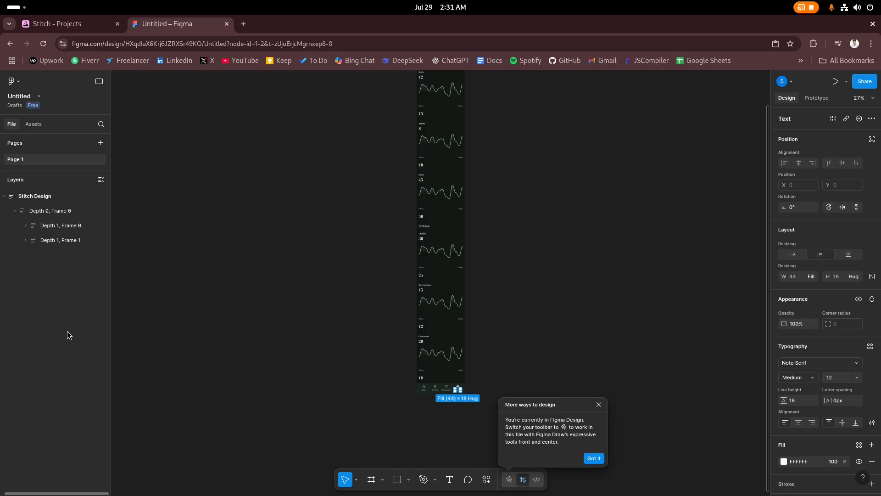
key("ctrl+Tab")
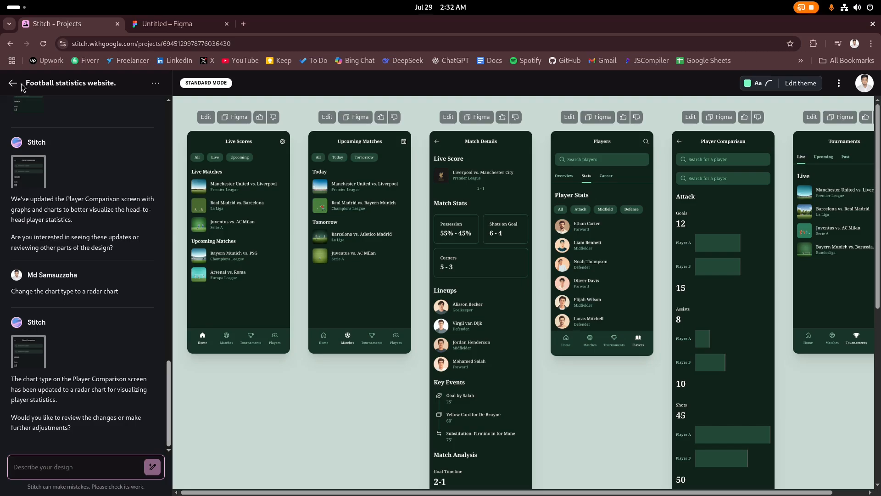
Start a new design in Experimental Mode and view the football stats reference image
left_click(13, 84)
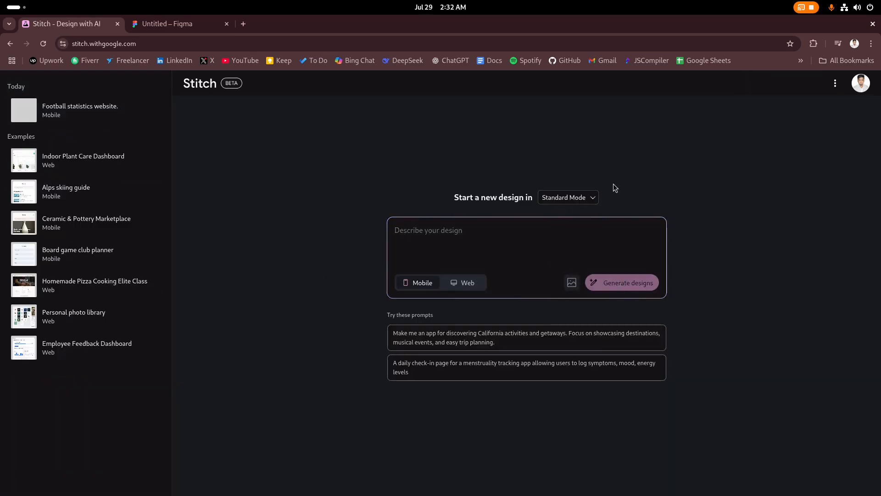
left_click(568, 197)
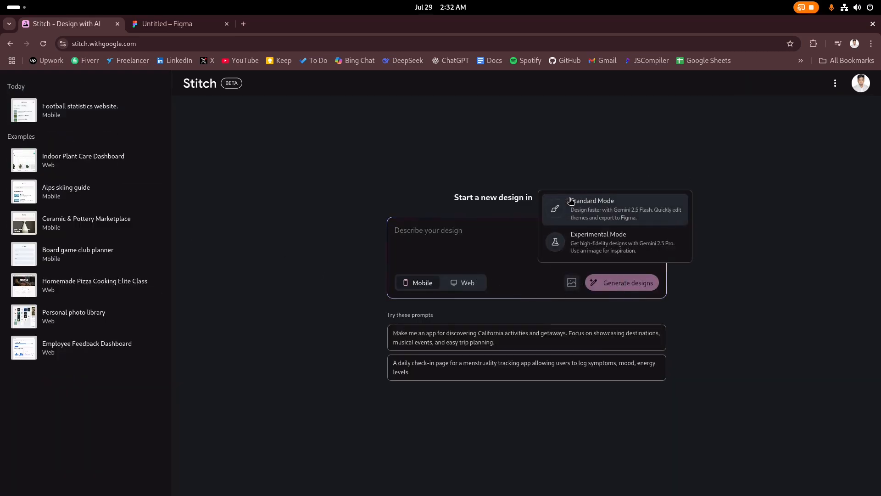
left_click(600, 247)
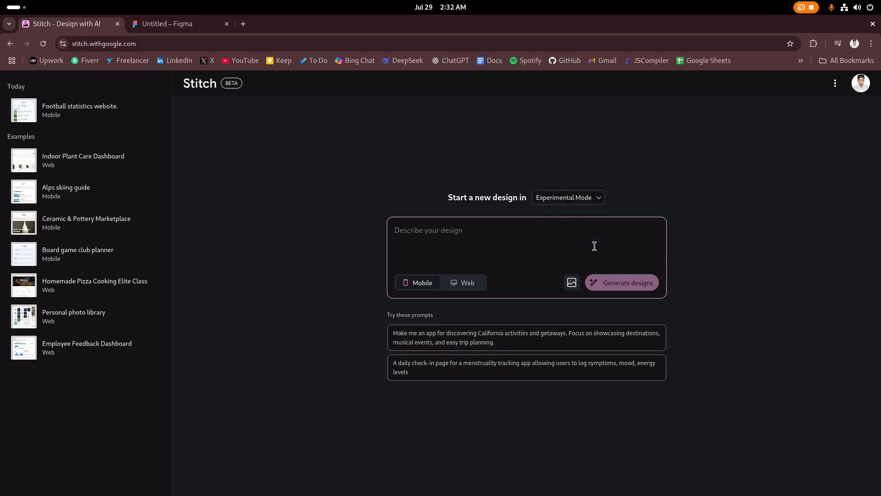
left_click(572, 283)
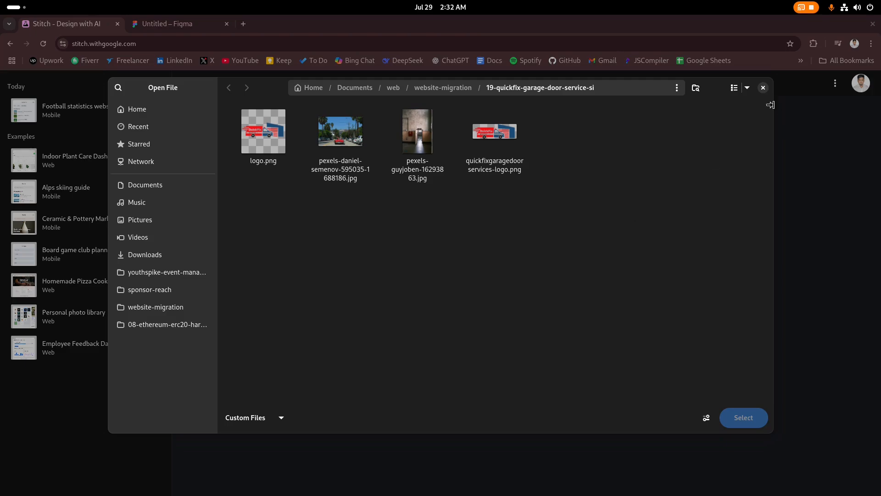
left_click(764, 88)
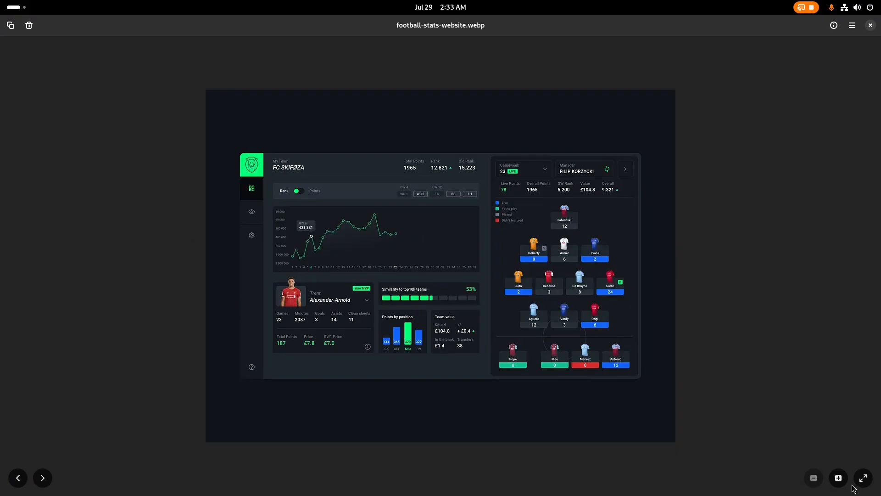
left_click(839, 478)
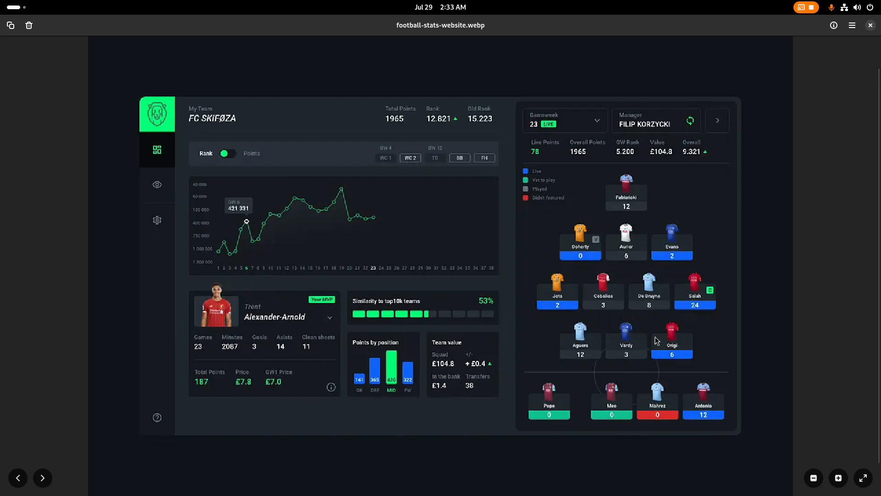
left_click(871, 25)
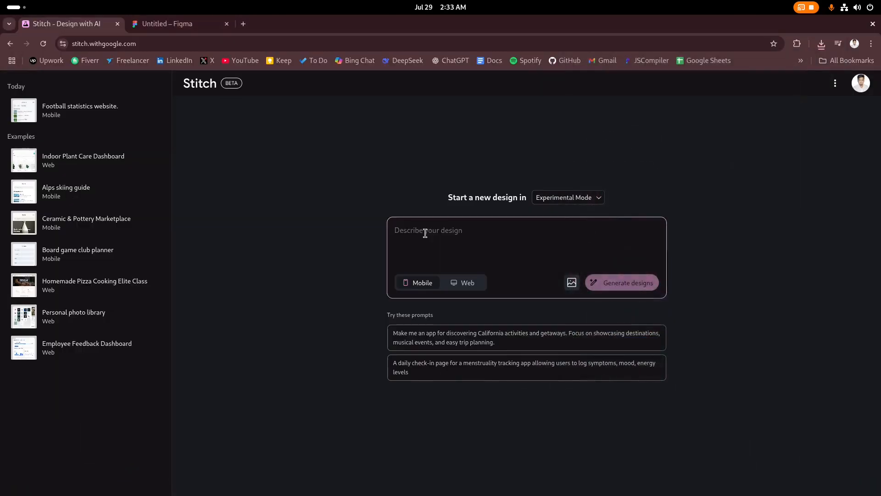
Target Web, attach football-stats-website.webp from Pictures, and enter the prompt 'Make this page'
left_click(464, 286)
left_click(579, 284)
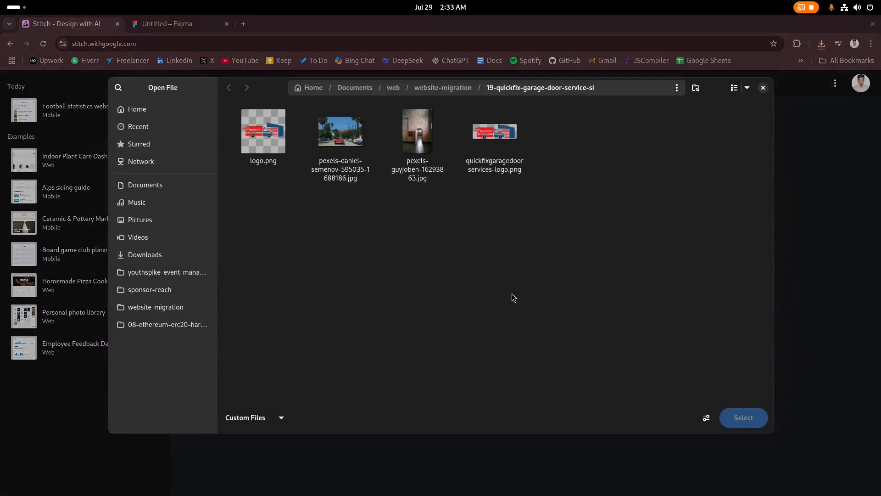
left_click(142, 219)
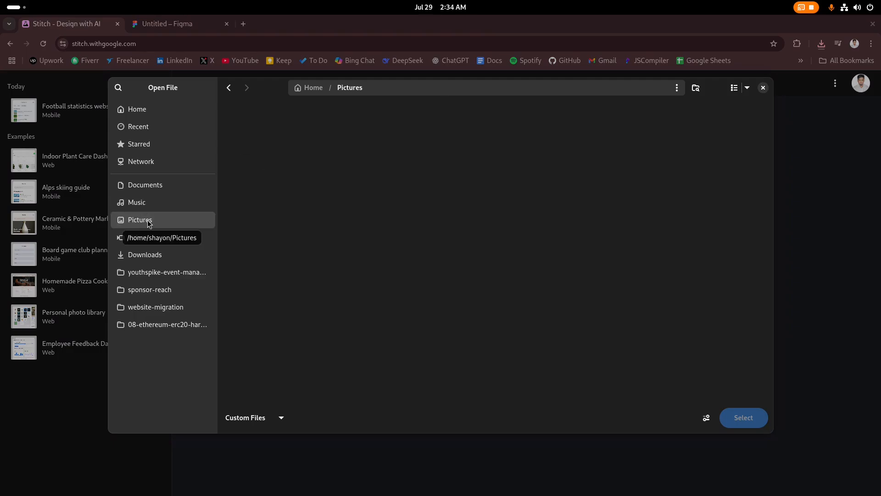
scroll(467, 254, "down", 8)
scroll(468, 257, "down", 10)
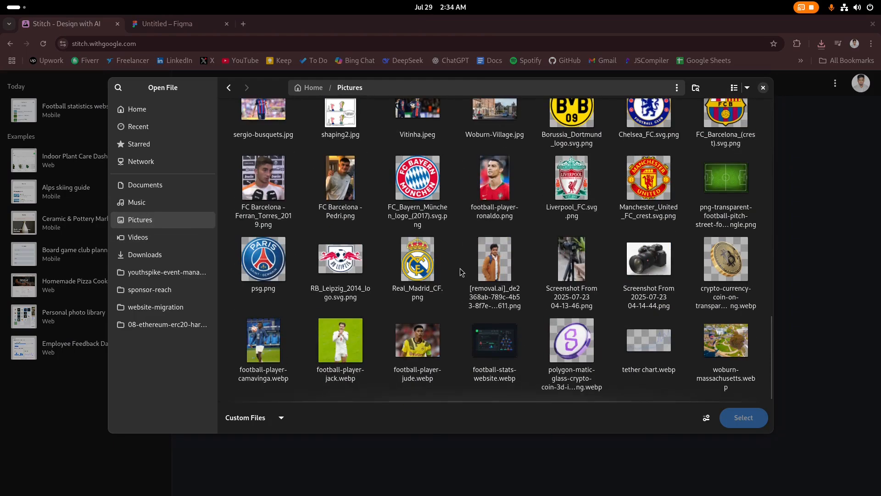
left_click(501, 358)
double_click(501, 359)
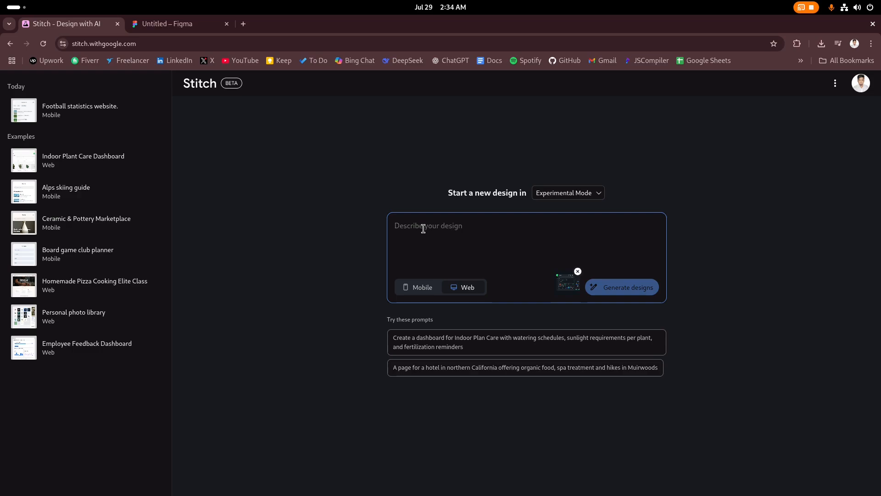
type("Make this oage design")
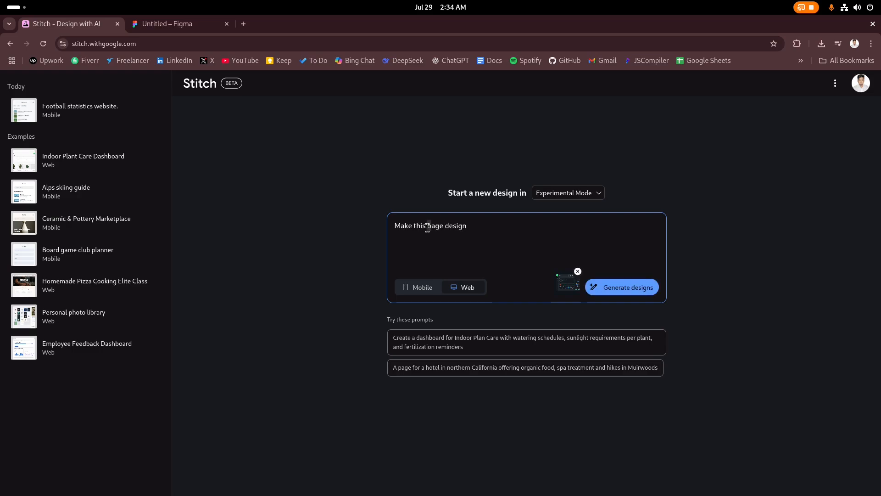
left_click_drag(431, 227, 503, 225)
key("BackSpace")
key("BackSpace")
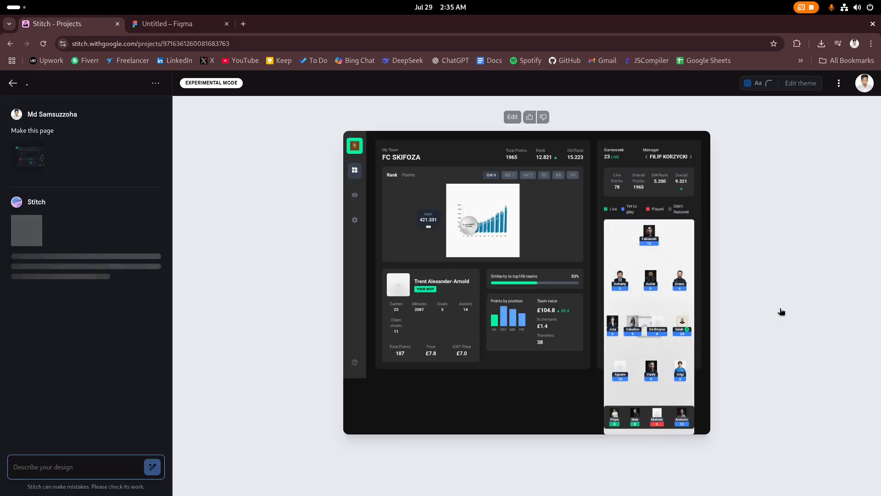
key("alt+Tab")
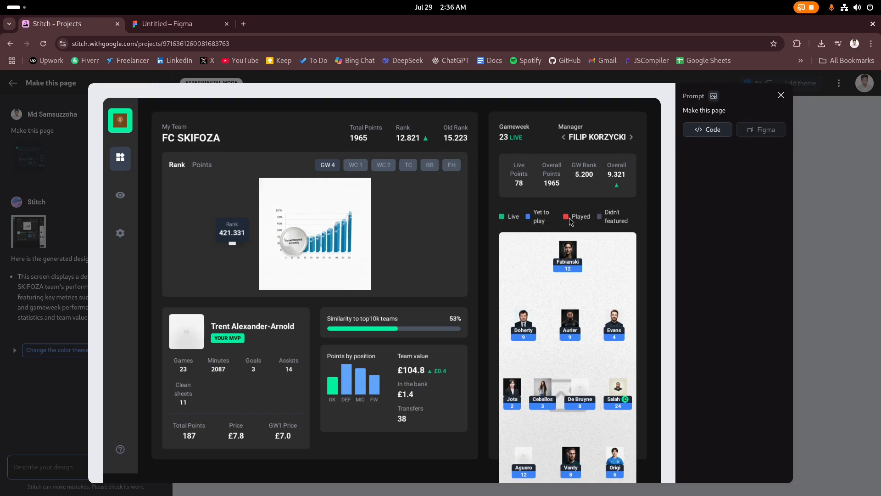
scroll(591, 270, "down", 2)
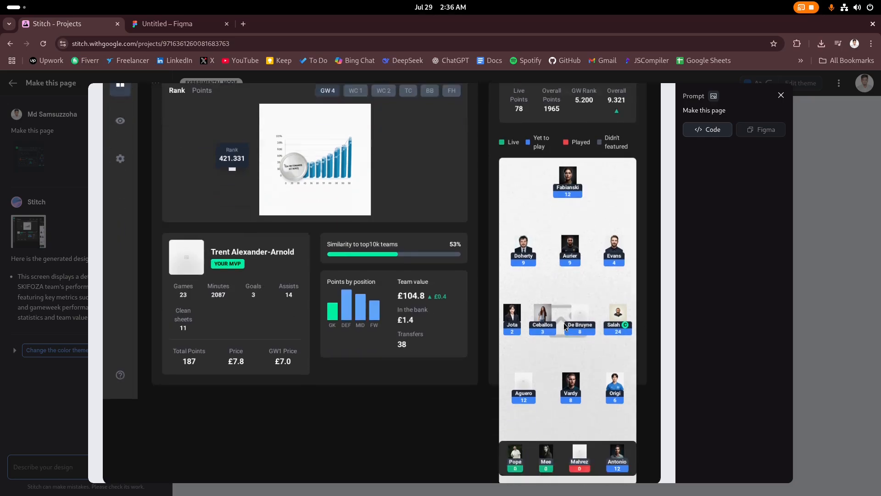
scroll(587, 335, "up", 3)
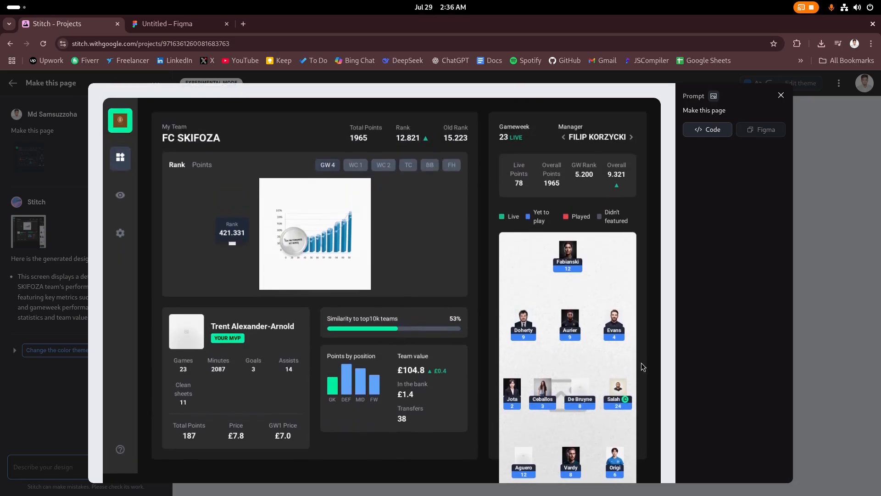
left_click(781, 95)
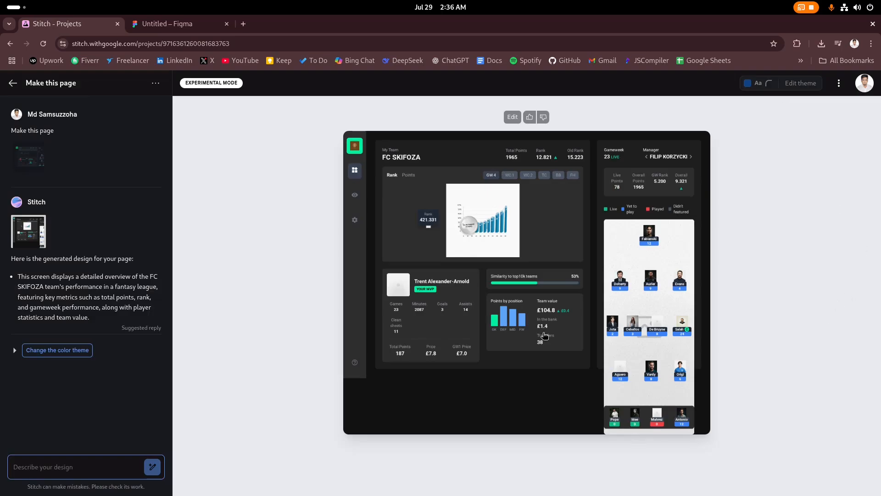
Show the dashboard's HTML code, select and copy all of it, then switch to the code editor
left_click(512, 205)
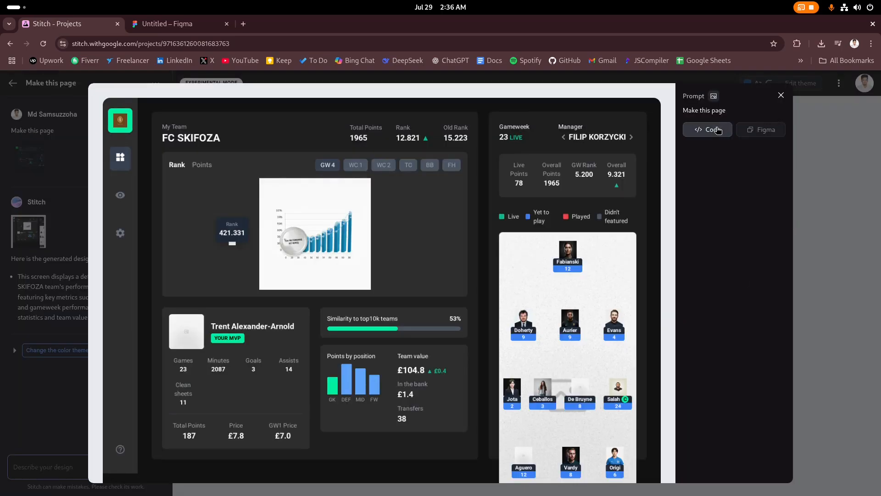
left_click(719, 130)
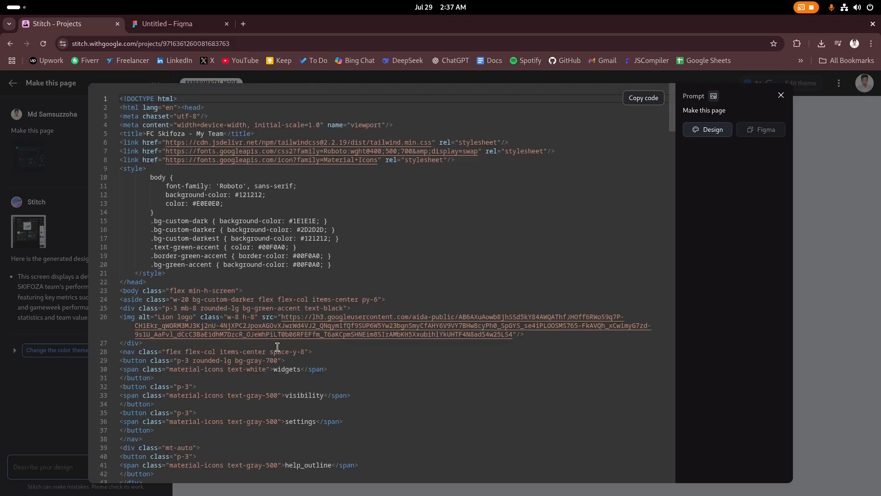
left_click(278, 349)
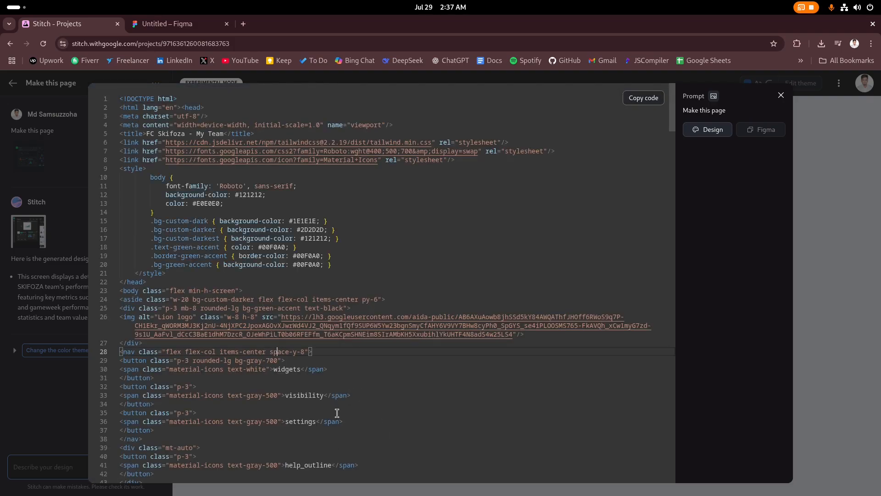
key("ctrl+a")
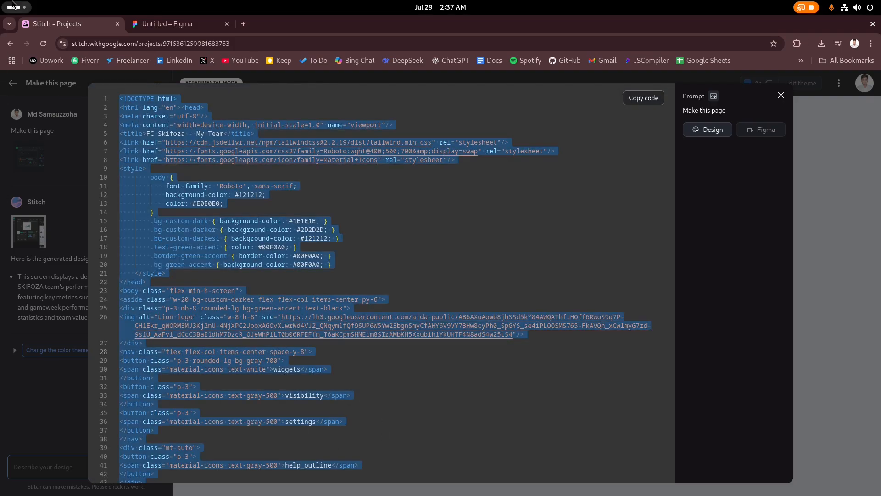
mouse_move(1, 1)
key("Escape")
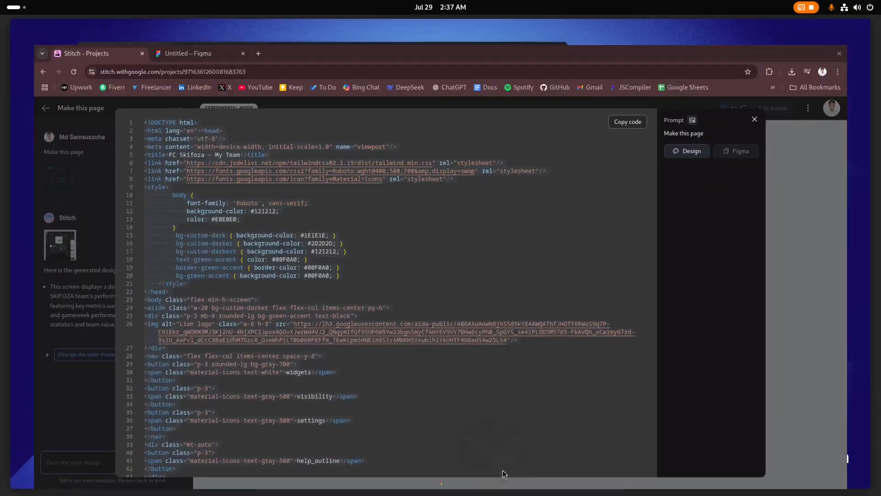
key("alt+Tab")
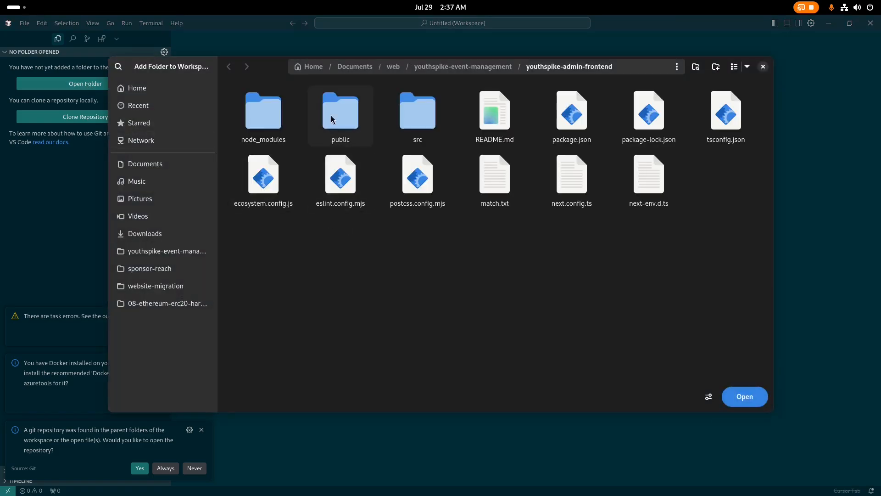
Create a stitch-example folder inside web and add it to the workspace
left_click(393, 66)
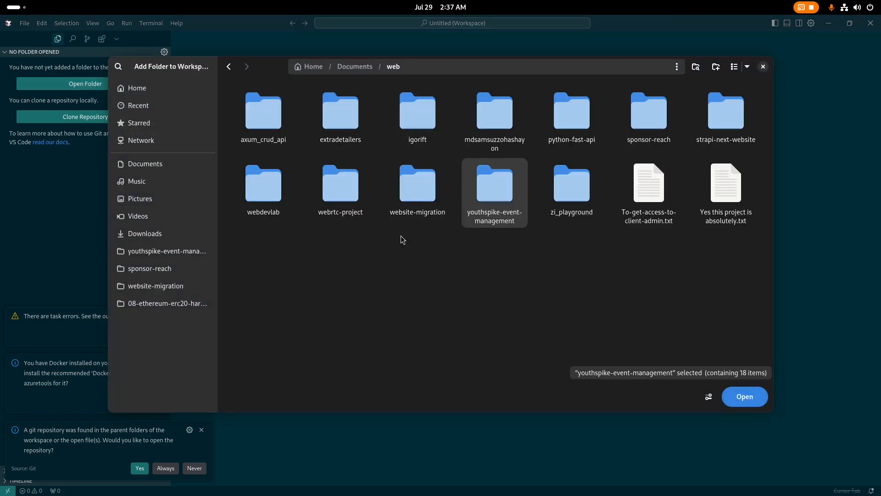
left_click(716, 67)
type("stitch-example")
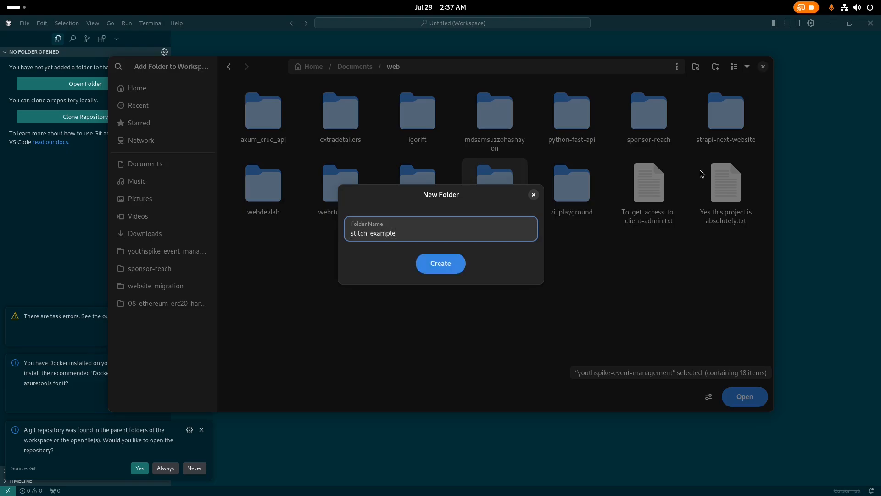
left_click(462, 263)
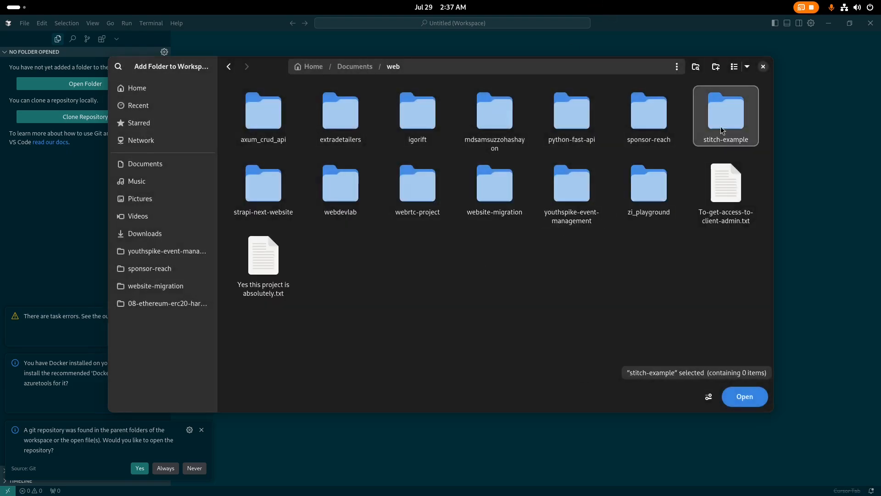
left_click(740, 397)
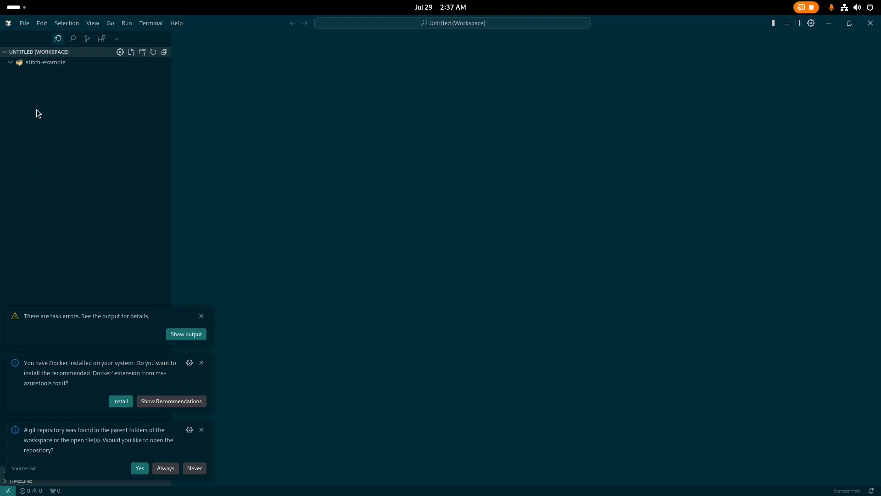
Create index.html in stitch-example, paste the dashboard HTML, and copy the file's path
right_click(51, 65)
left_click(79, 69)
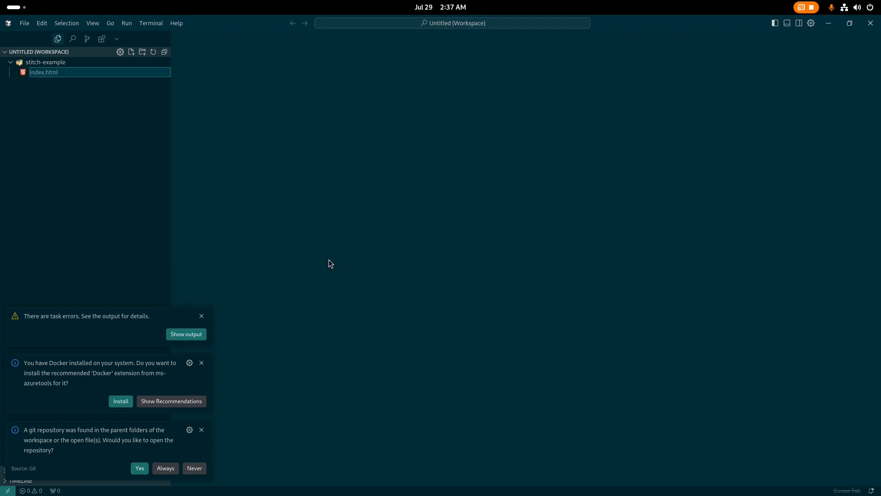
key("Return")
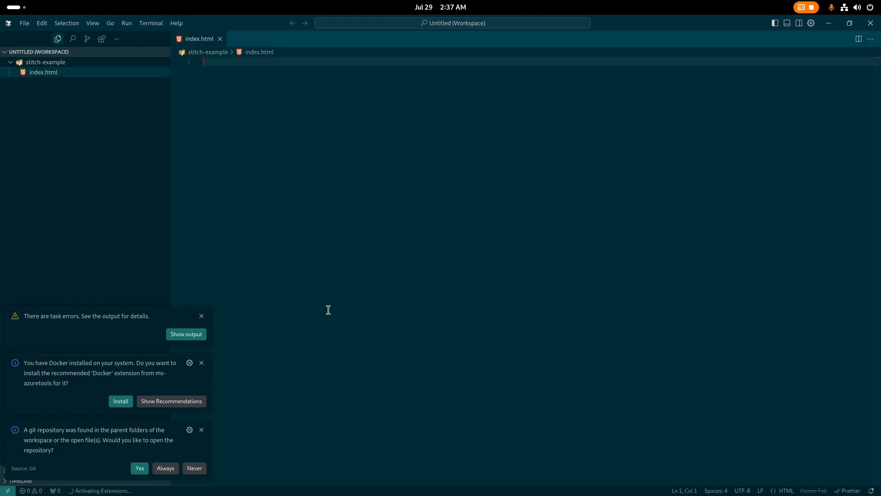
key("ctrl+v")
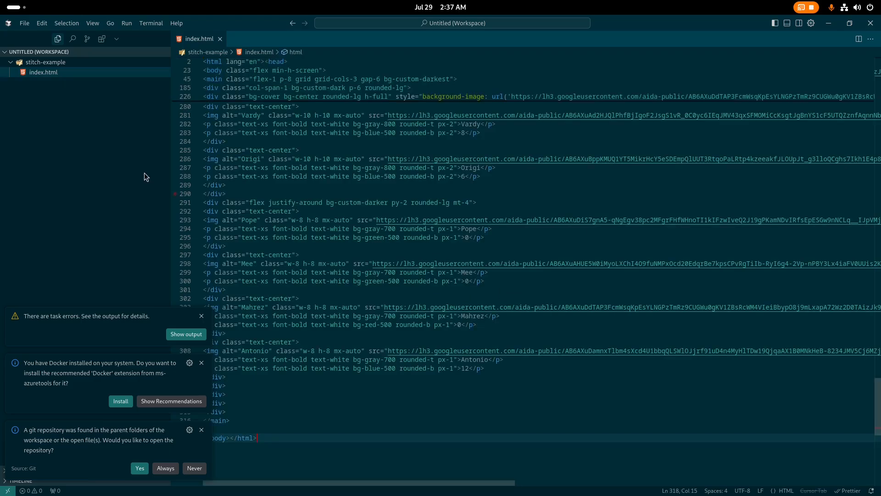
right_click(47, 74)
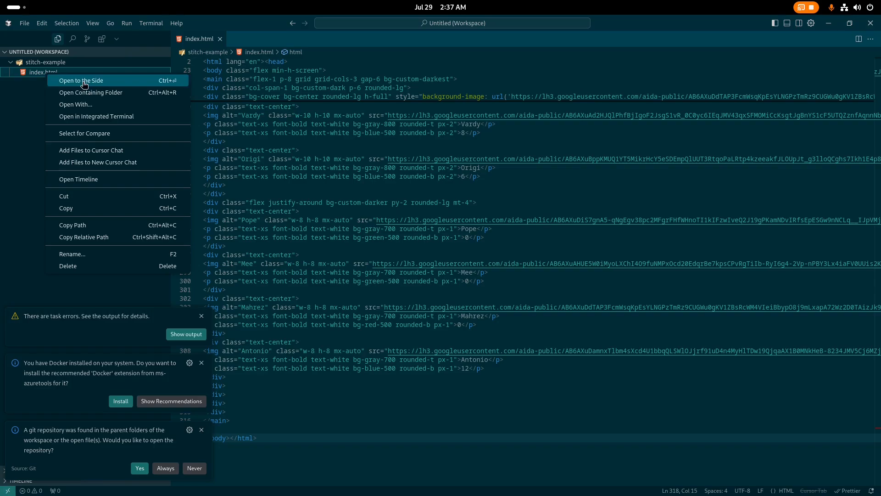
left_click(83, 225)
key("alt+Tab")
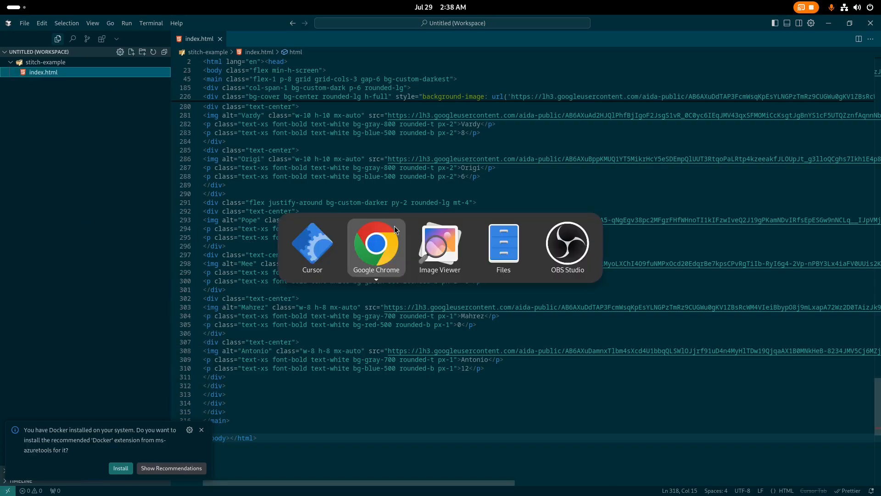
Load the local index.html in a new Chrome tab and scroll through the FC Skifoza dashboard
left_click(241, 28)
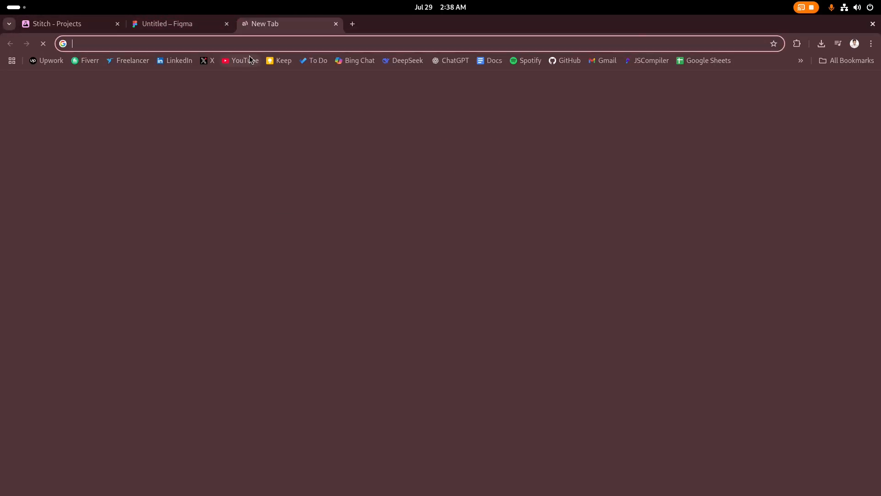
key("ctrl+v")
key("Return")
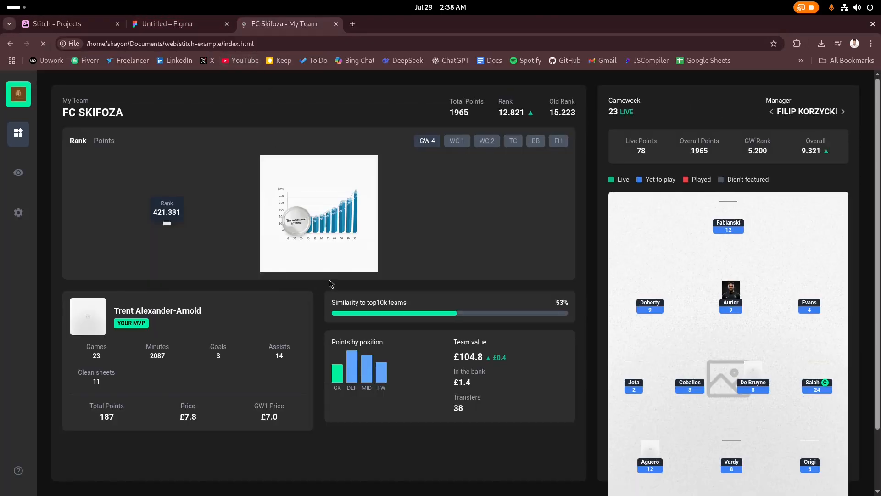
scroll(219, 254, "down", 3)
scroll(193, 255, "up", 3)
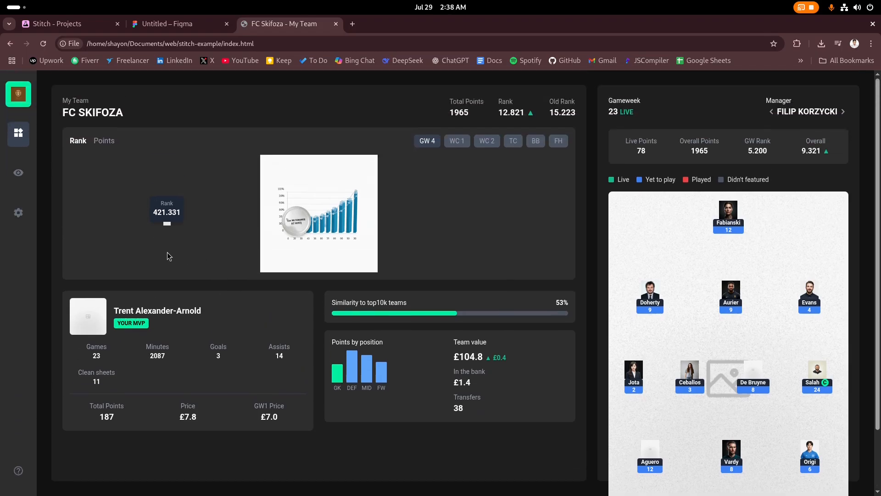
scroll(177, 255, "down", 3)
scroll(175, 256, "up", 3)
scroll(152, 294, "down", 3)
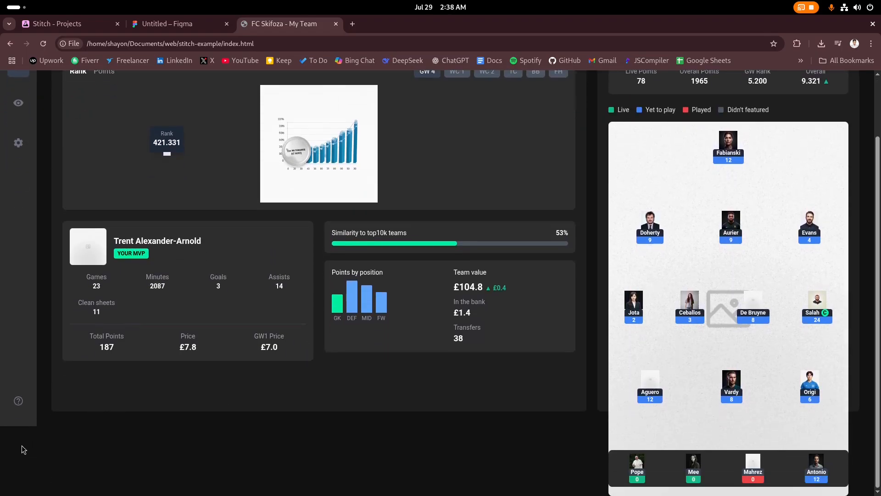
Inspect the page in DevTools at a narrowed page width, then return to Stitch's code view
right_click(81, 413)
left_click(136, 406)
left_click_drag(239, 241, 584, 270)
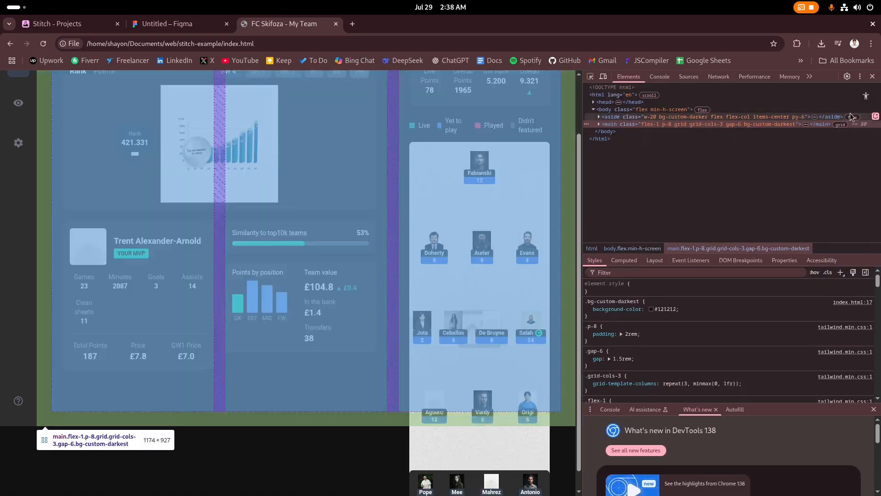
key("ctrl+Tab")
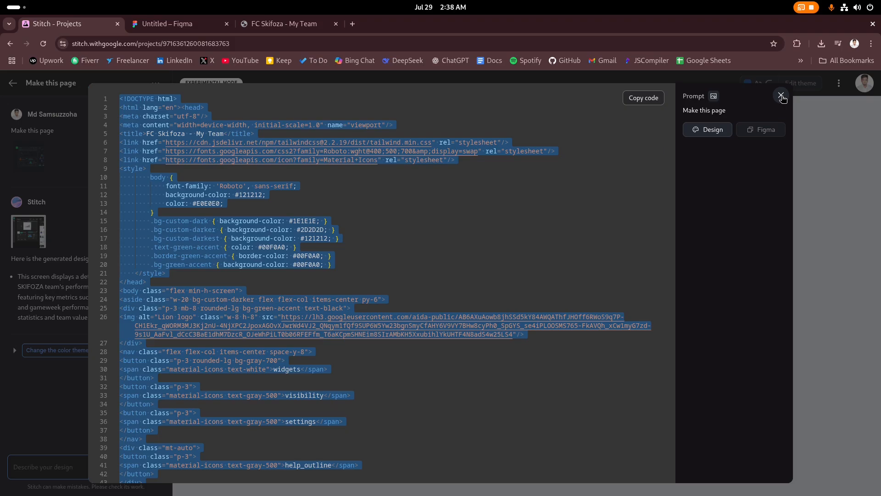
Close the generated-code modal and open the Prompt Guide from the three-dot help menu
left_click(782, 97)
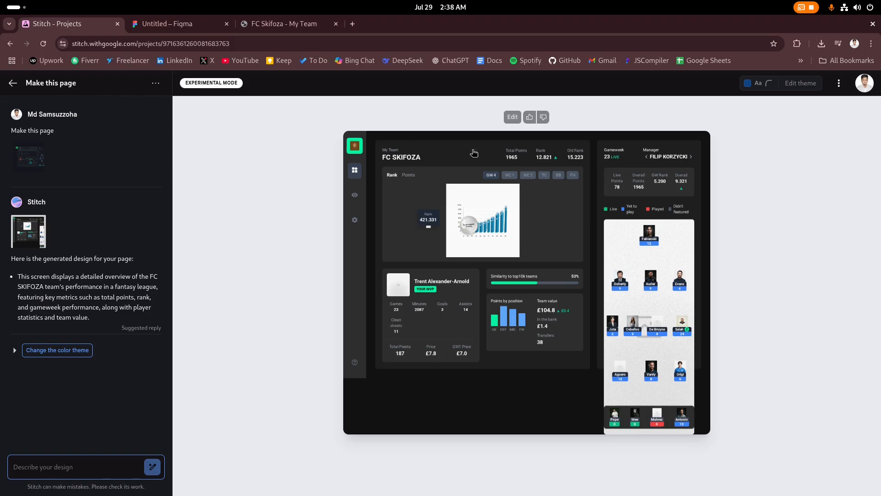
left_click(840, 84)
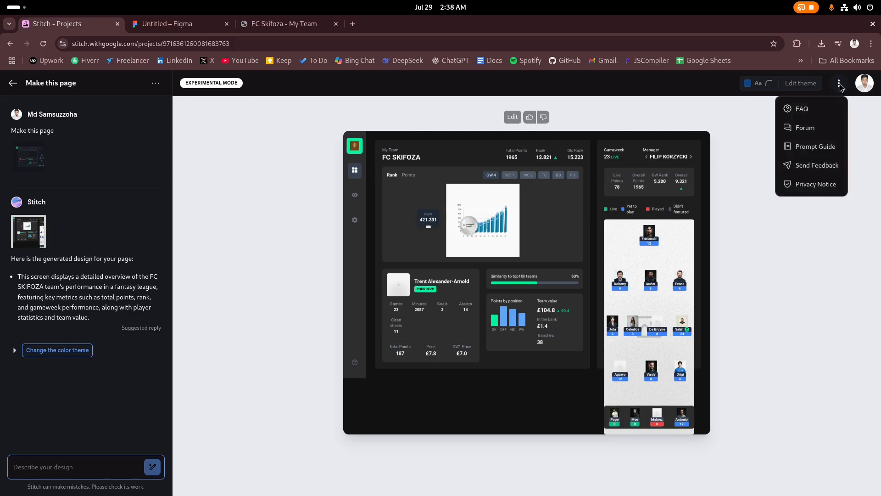
left_click(815, 146)
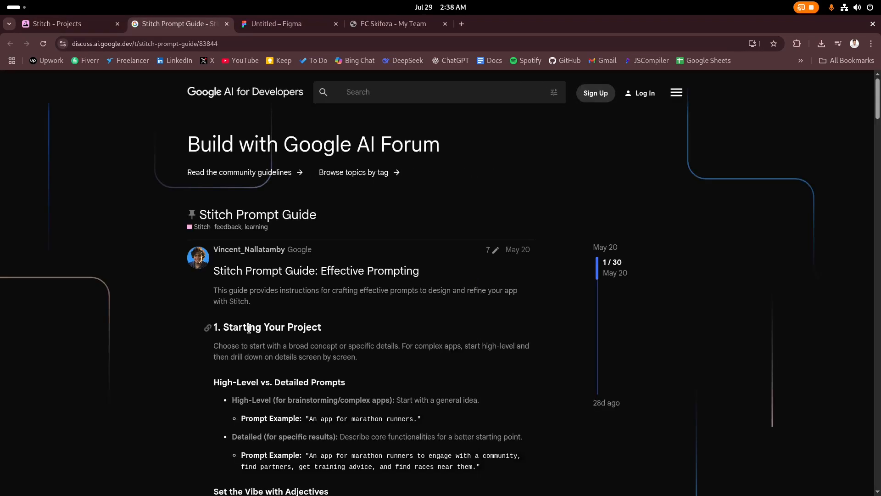
Read the guide's example prompts, including the marathon runners example, then return to the FC SKIFOZA project
scroll(462, 342, "down", 2)
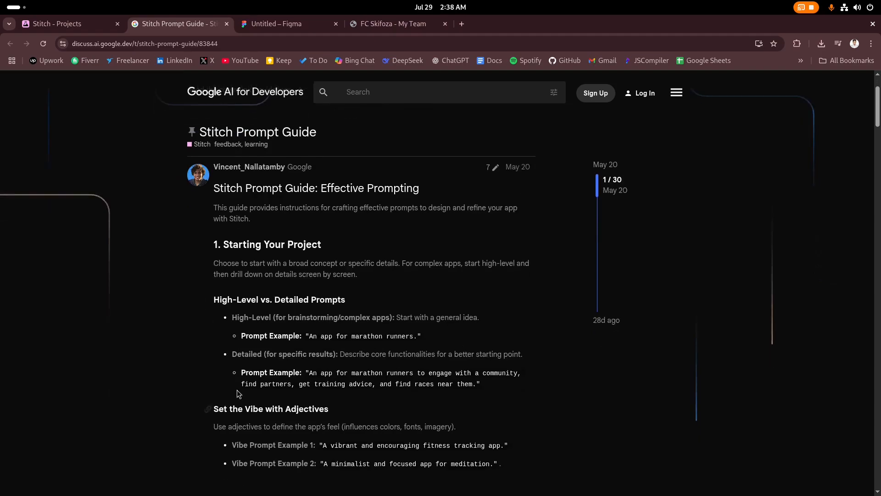
left_click_drag(241, 335, 407, 339)
left_click(340, 363)
left_click(366, 382)
scroll(384, 379, "down", 10)
scroll(384, 375, "down", 10)
key("ctrl+Page_Up")
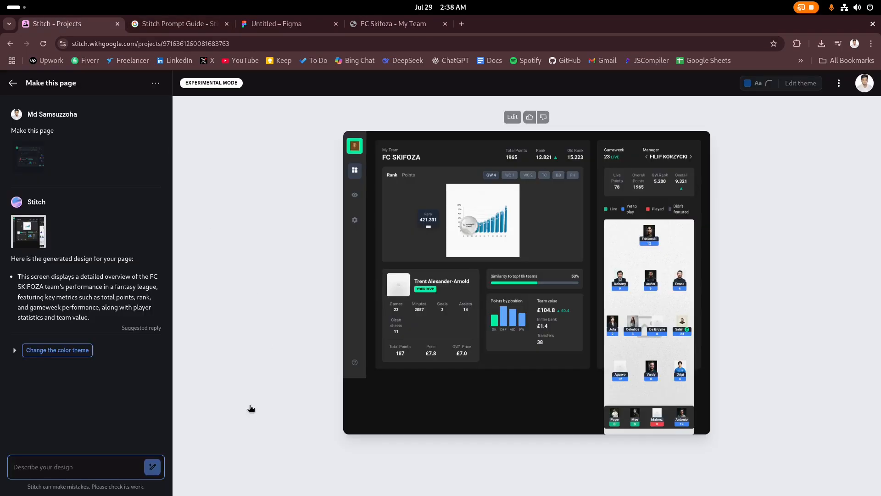